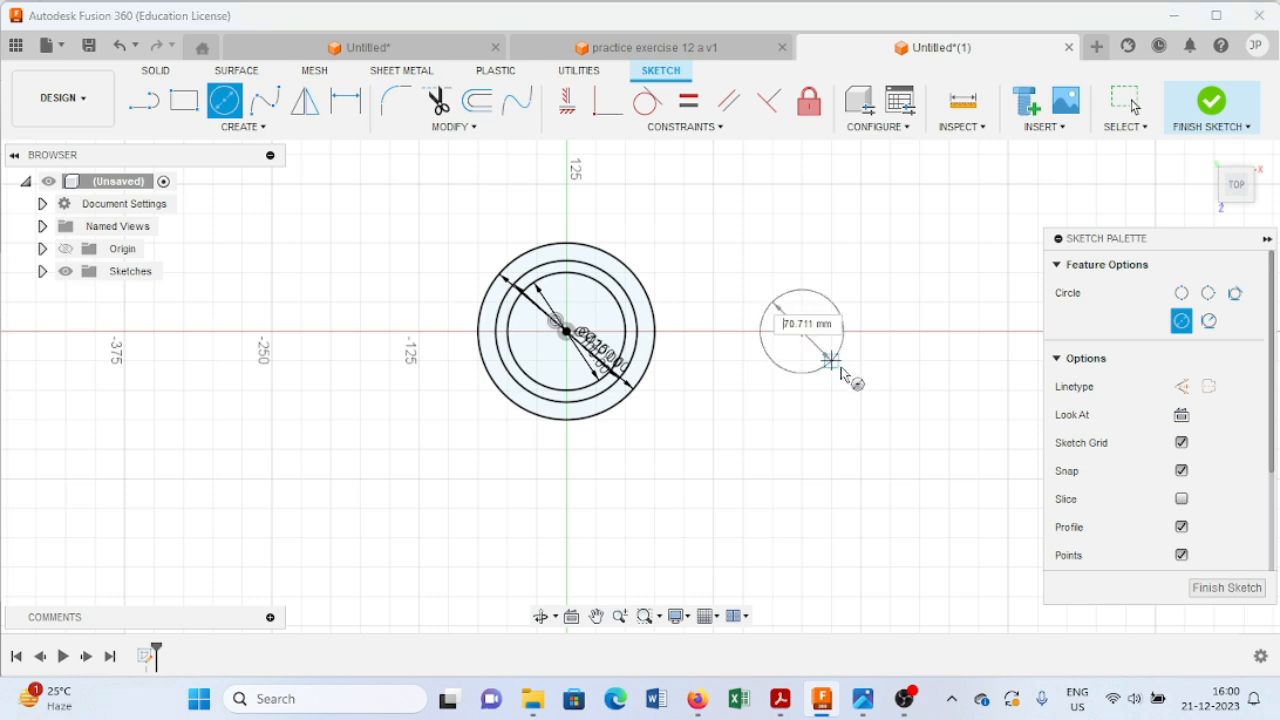
Draw two concentric circles of 50 mm and 80 mm diameter on the horizontal axis beside the large circles.
{"action": "key", "text": "Return"}
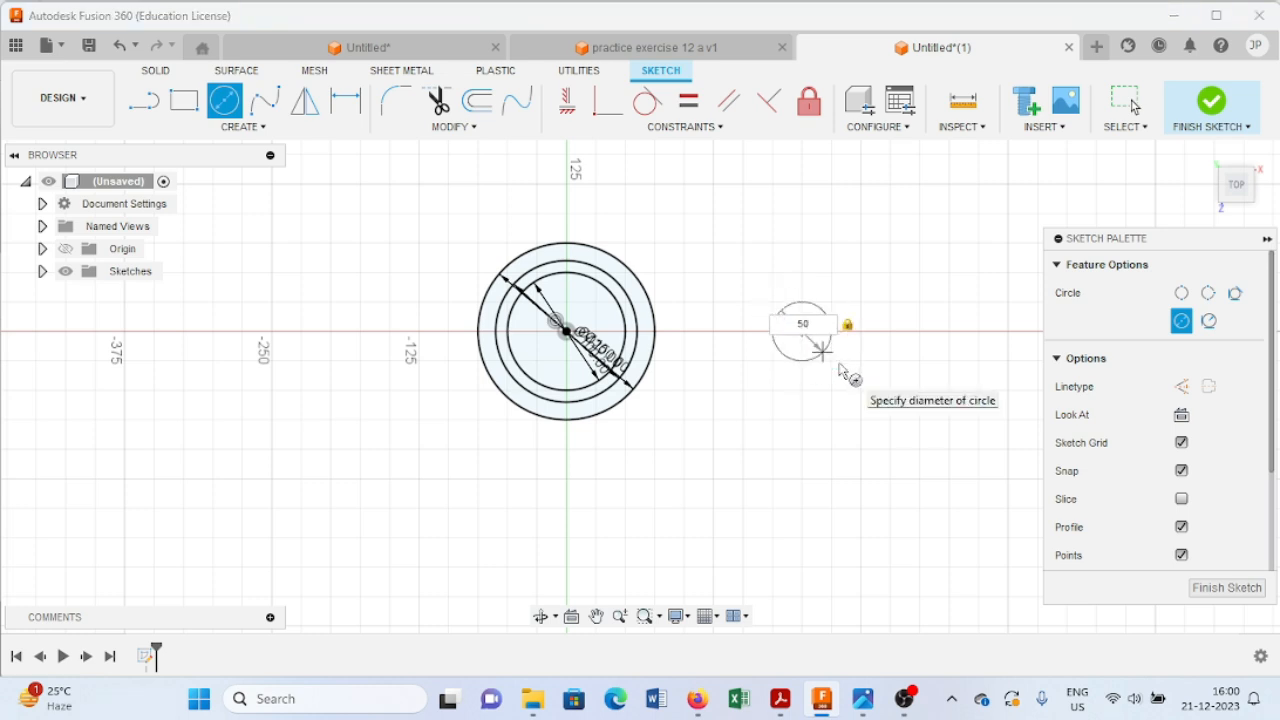
{"action": "key", "text": "Escape"}
{"action": "left_click", "coordinate": [224, 100]}
{"action": "left_click", "coordinate": [801, 331]}
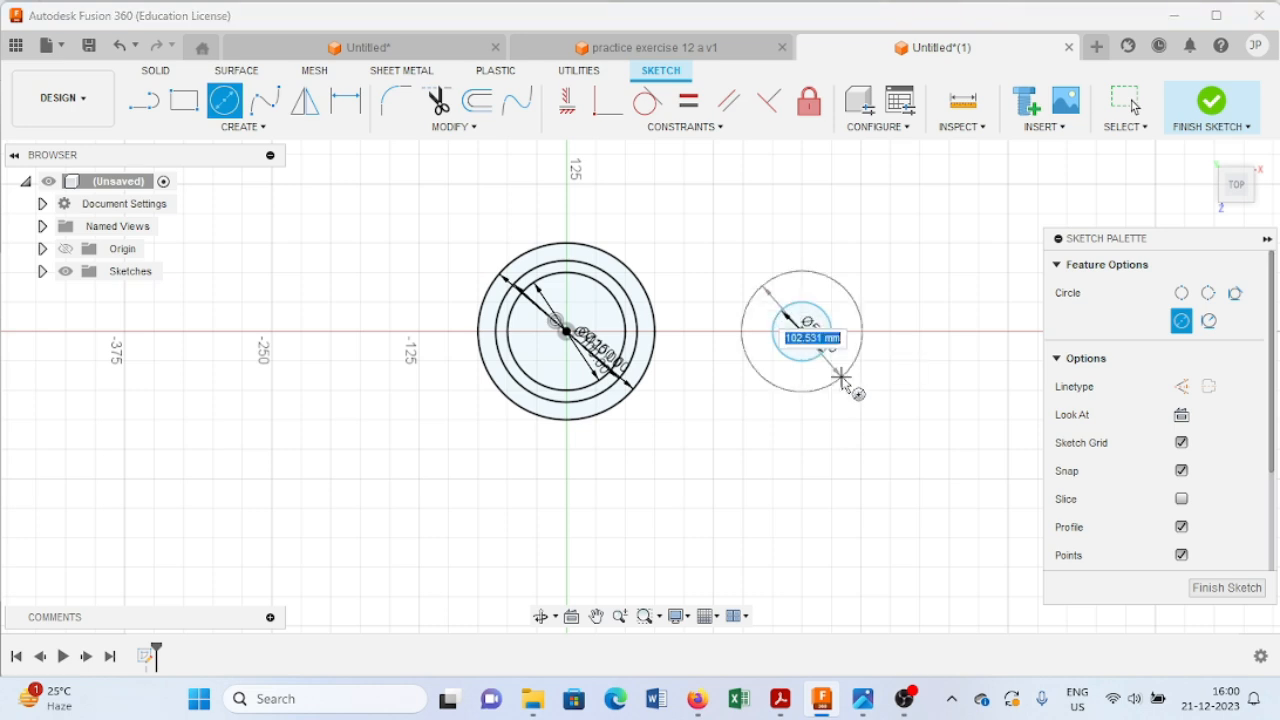
{"action": "type", "text": "50"}
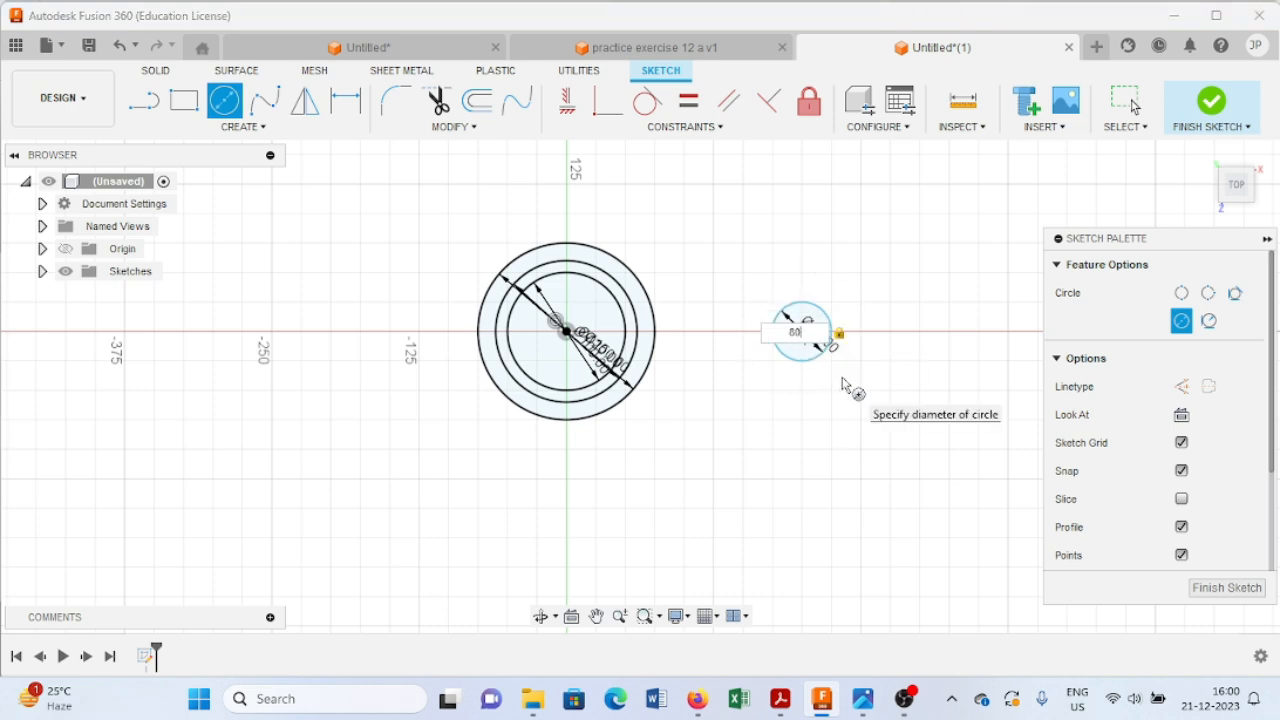
{"action": "key", "text": "Return"}
{"action": "key", "text": "Escape"}
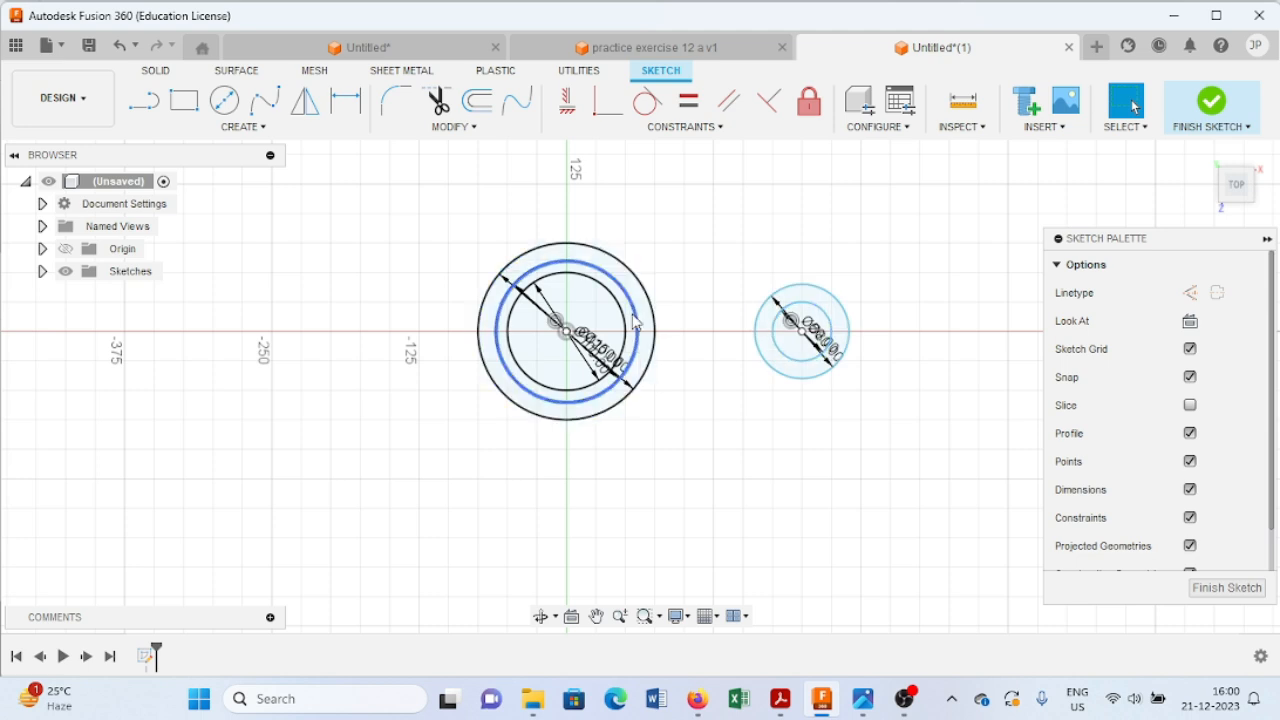
Dimension the horizontal distance between the large and small circle centres as 150 mm.
{"action": "left_click", "coordinate": [345, 100]}
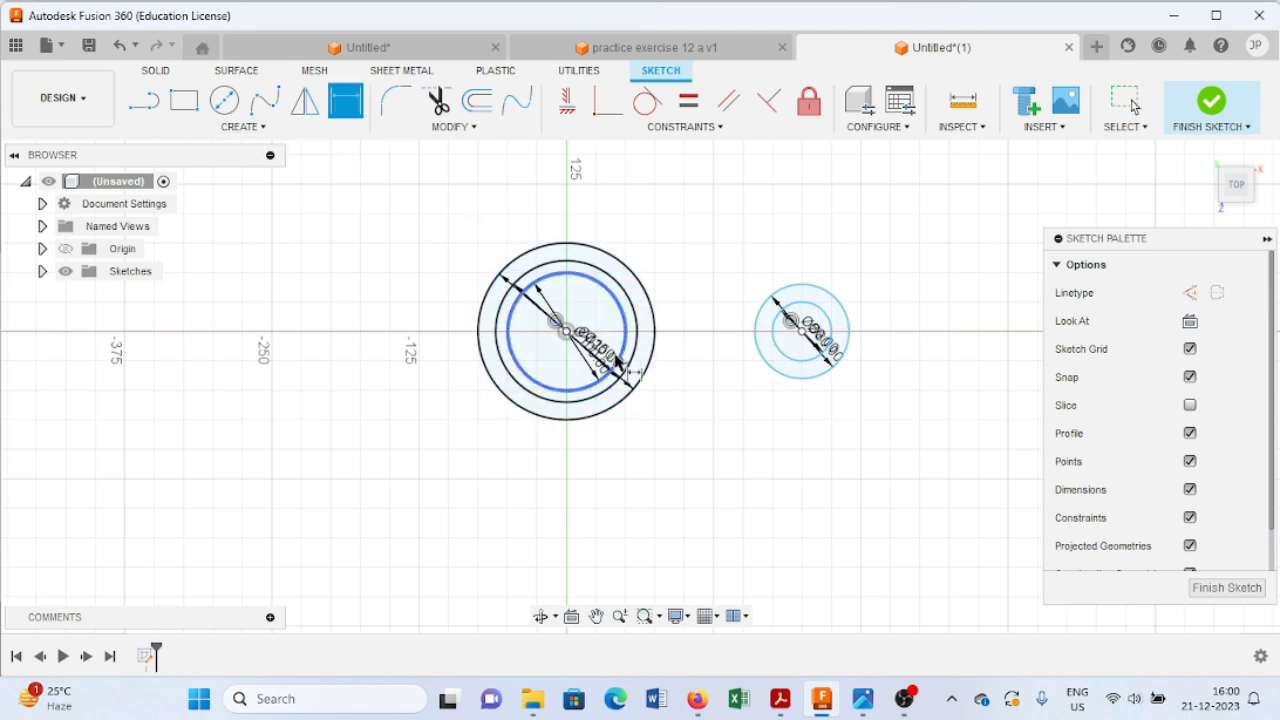
{"action": "left_click", "coordinate": [804, 333]}
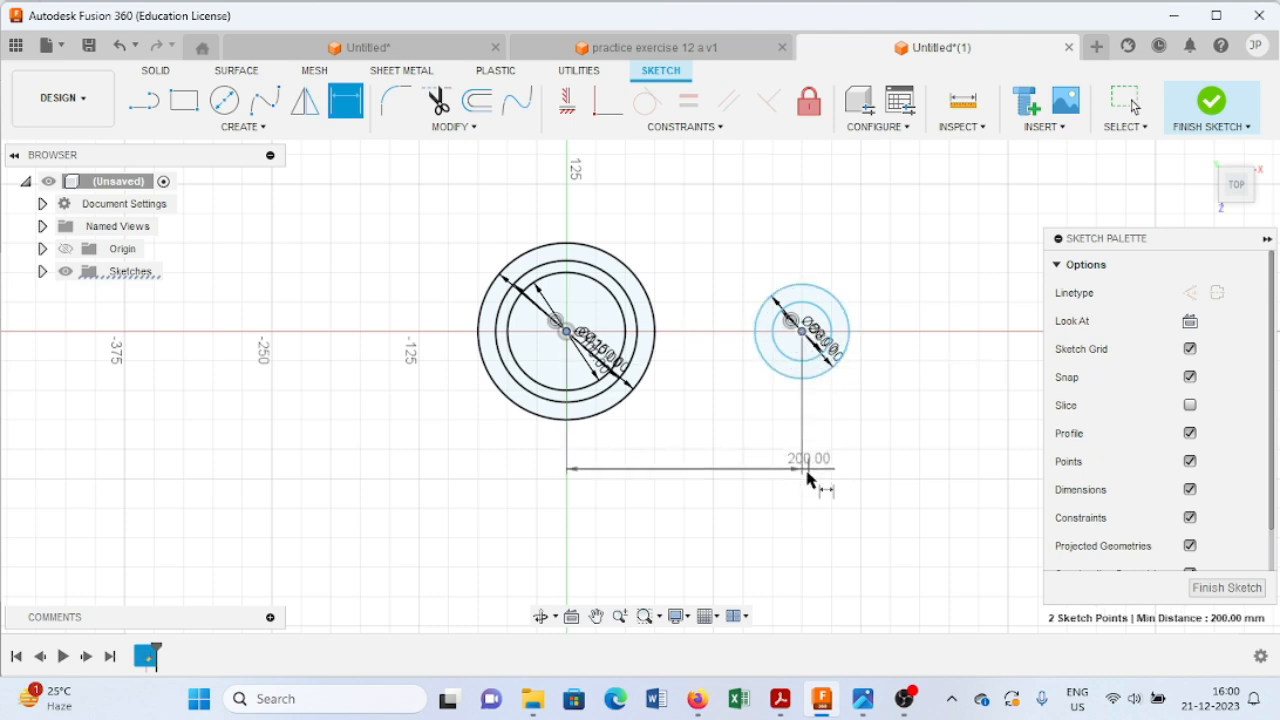
{"action": "left_click", "coordinate": [815, 498]}
{"action": "type", "text": "1"}
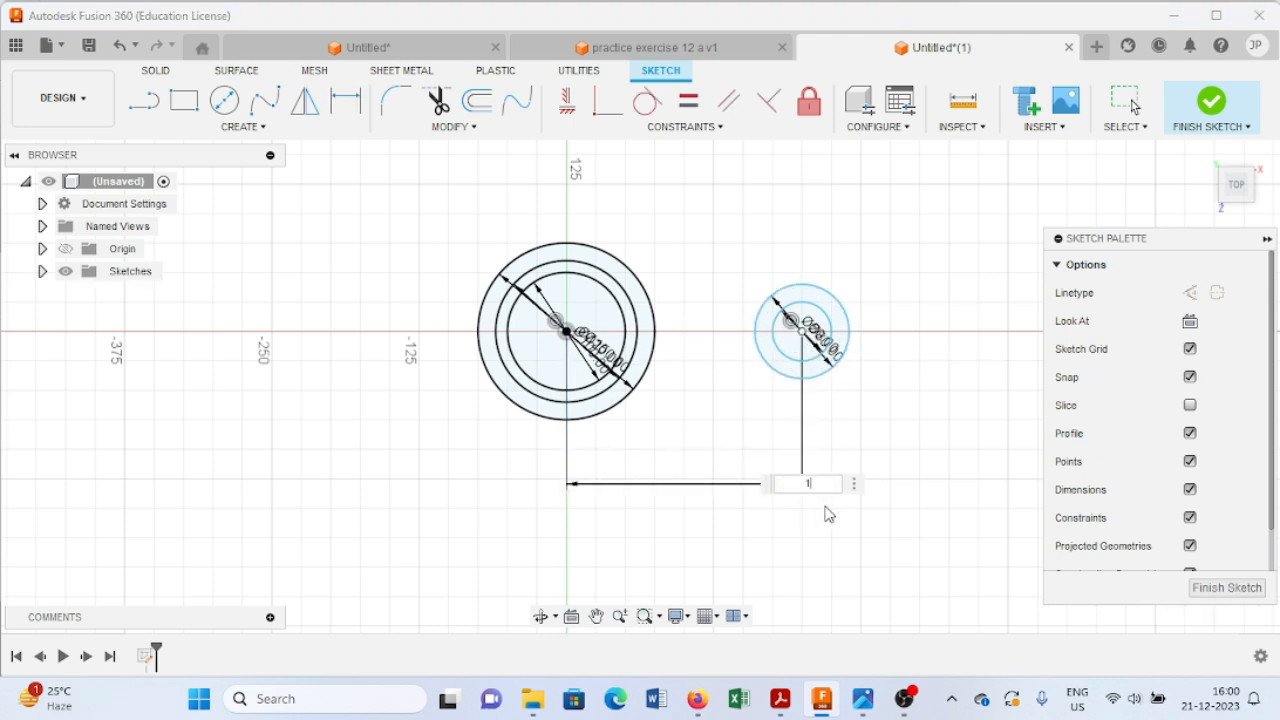
{"action": "type", "text": "50"}
{"action": "key", "text": "Return"}
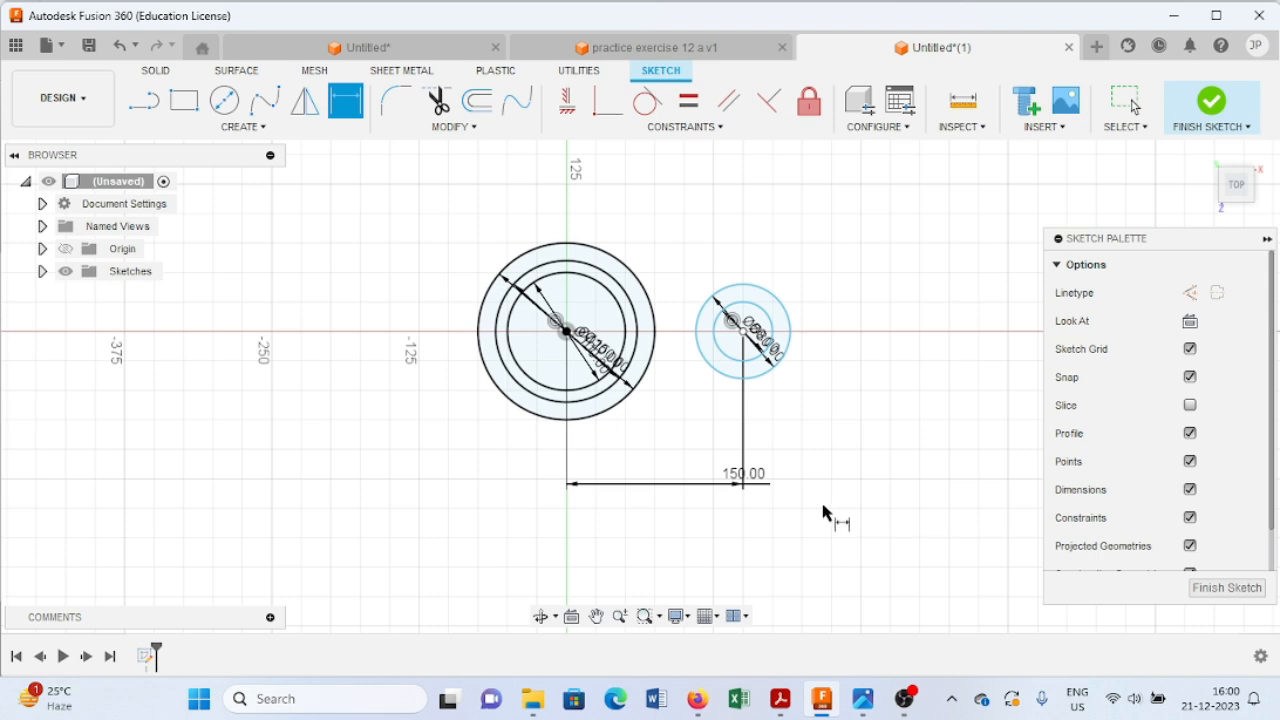
{"action": "key", "text": "Escape"}
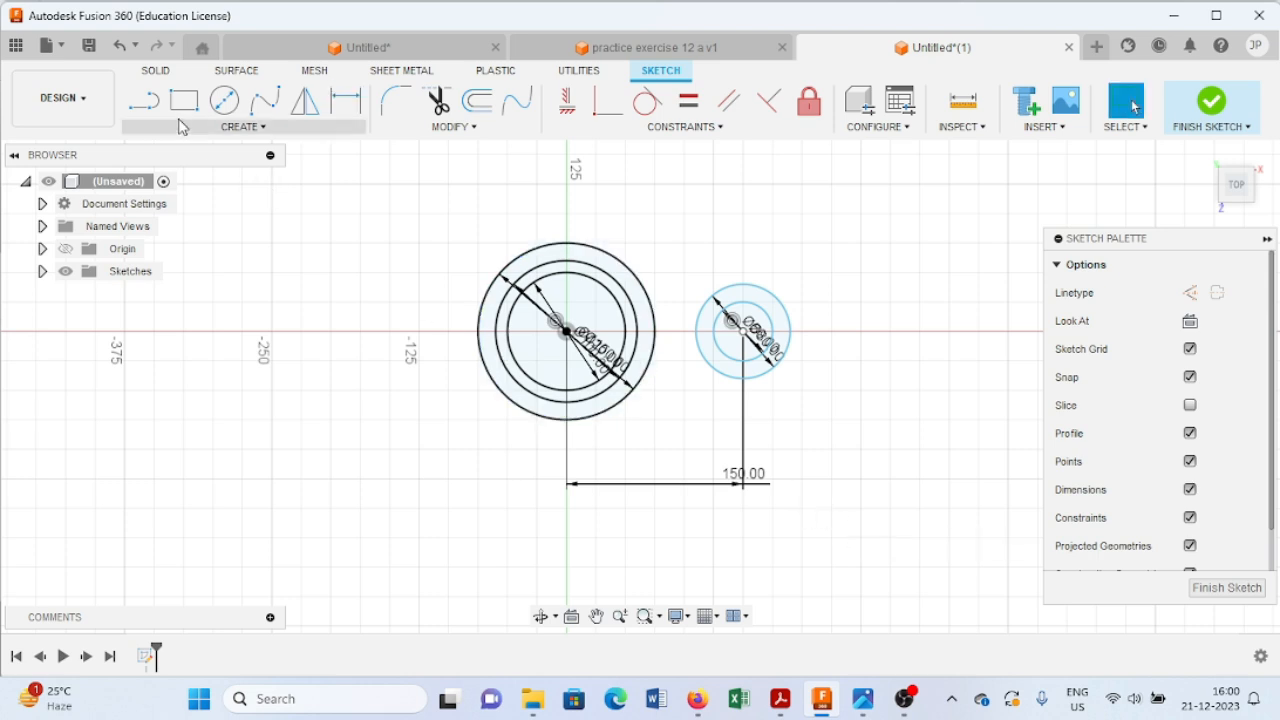
Draw a construction line from the large circles' centre to the small circles' centre.
{"action": "left_click", "coordinate": [148, 103]}
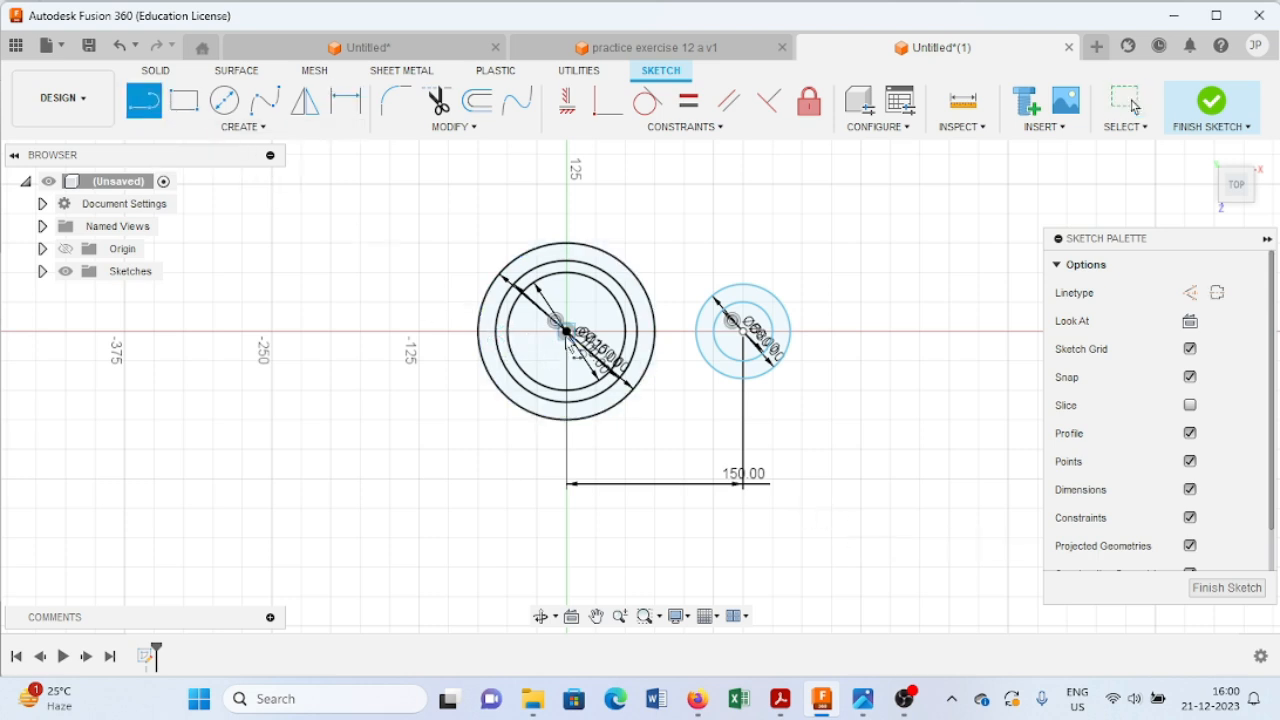
{"action": "left_click", "coordinate": [1190, 292]}
{"action": "left_click", "coordinate": [566, 331]}
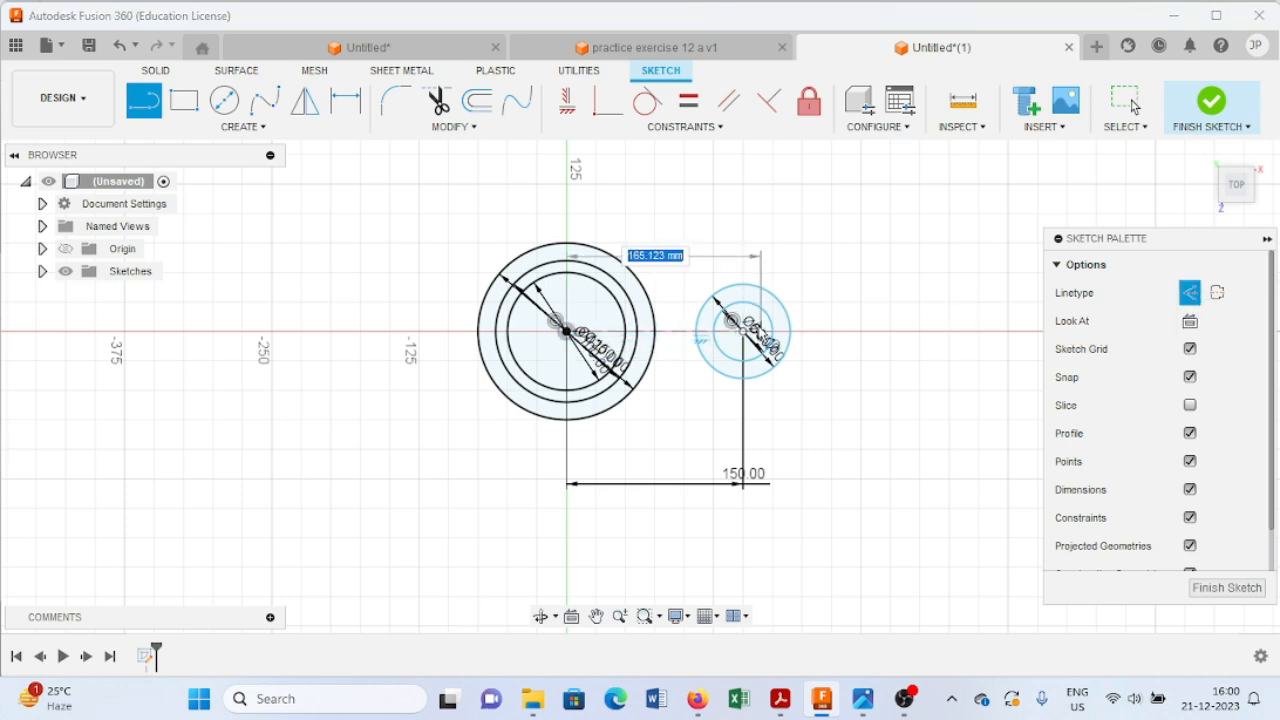
{"action": "left_click", "coordinate": [740, 331]}
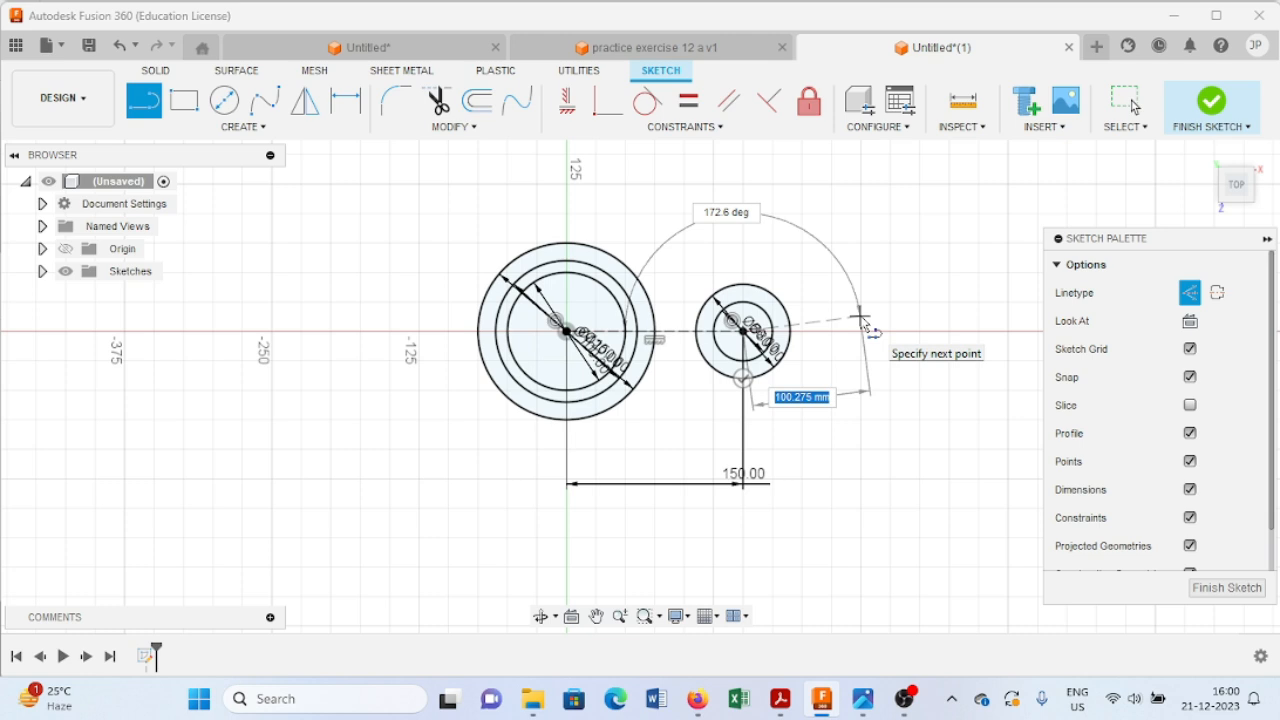
{"action": "key", "text": "Escape"}
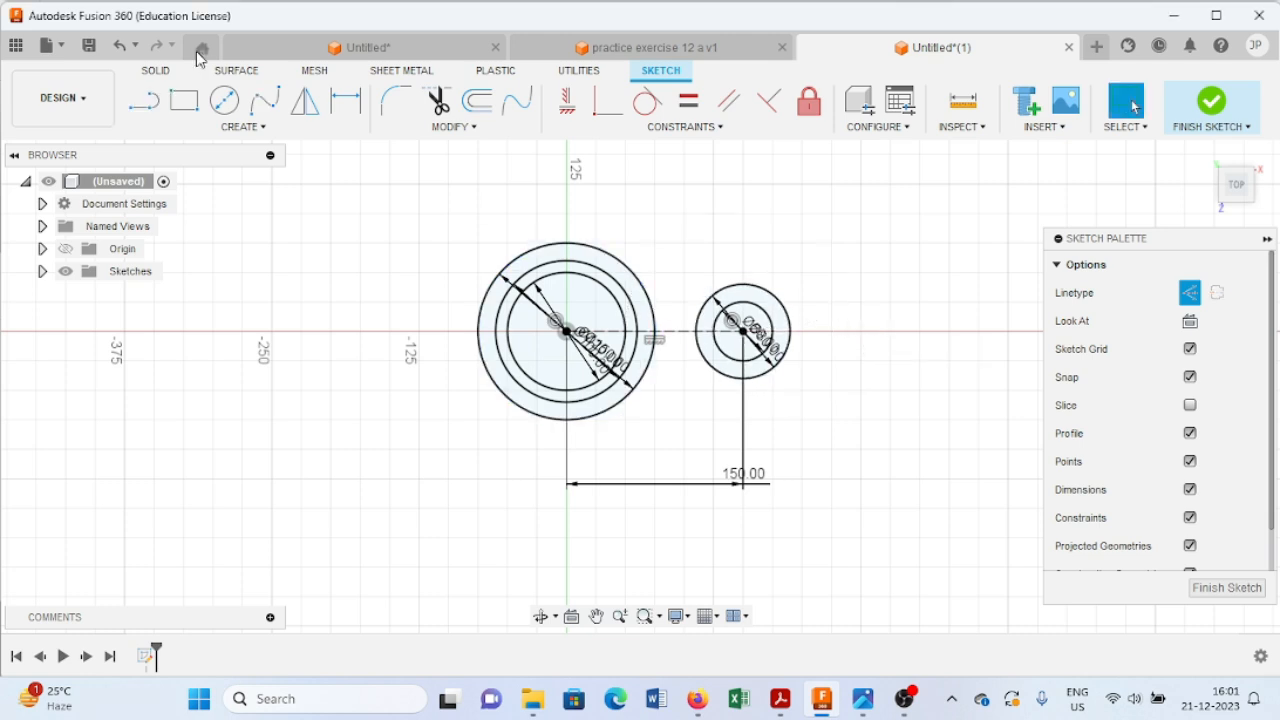
Try to apply a Coincident constraint between the construction line and the circle centres.
{"action": "left_click", "coordinate": [609, 108]}
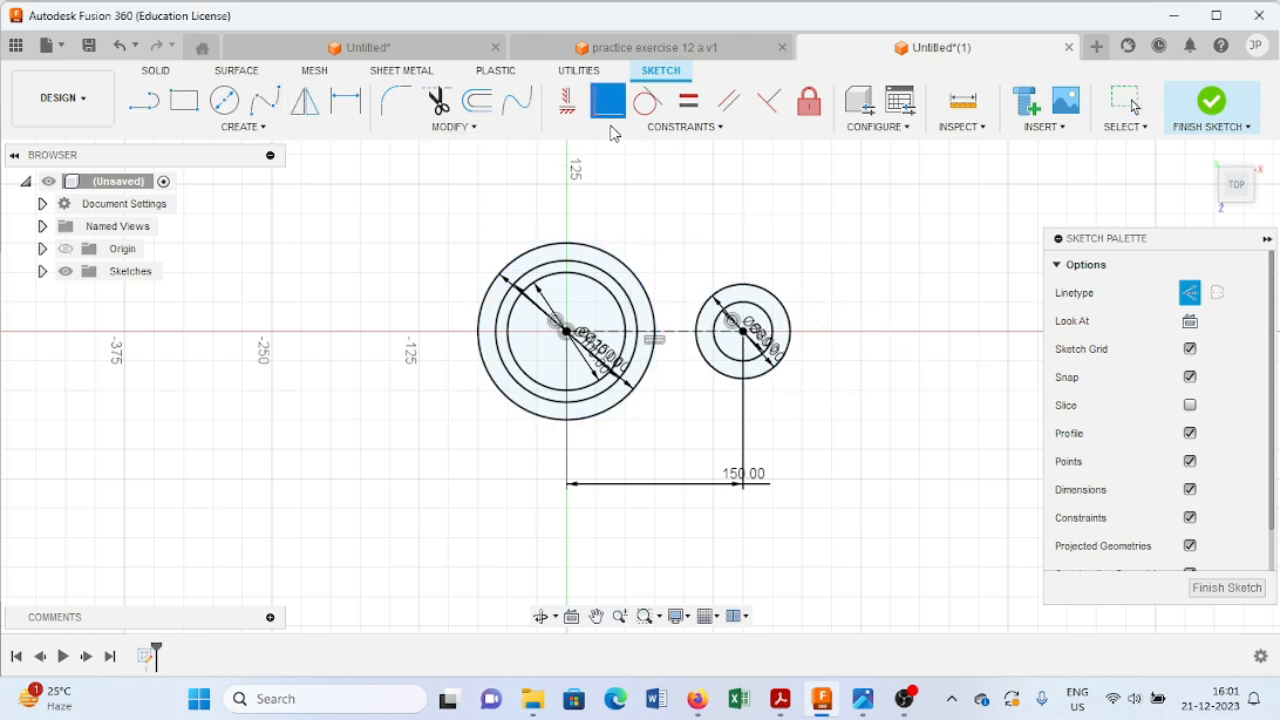
{"action": "left_click", "coordinate": [655, 332]}
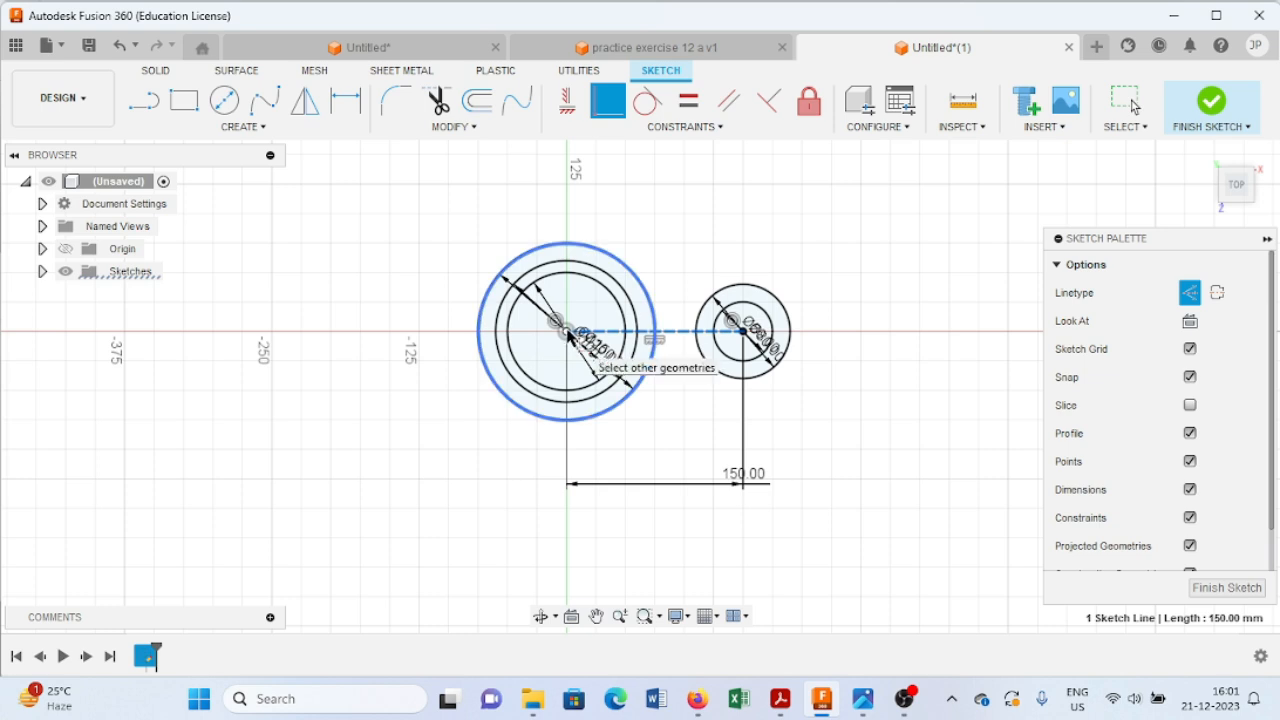
{"action": "left_click", "coordinate": [580, 336]}
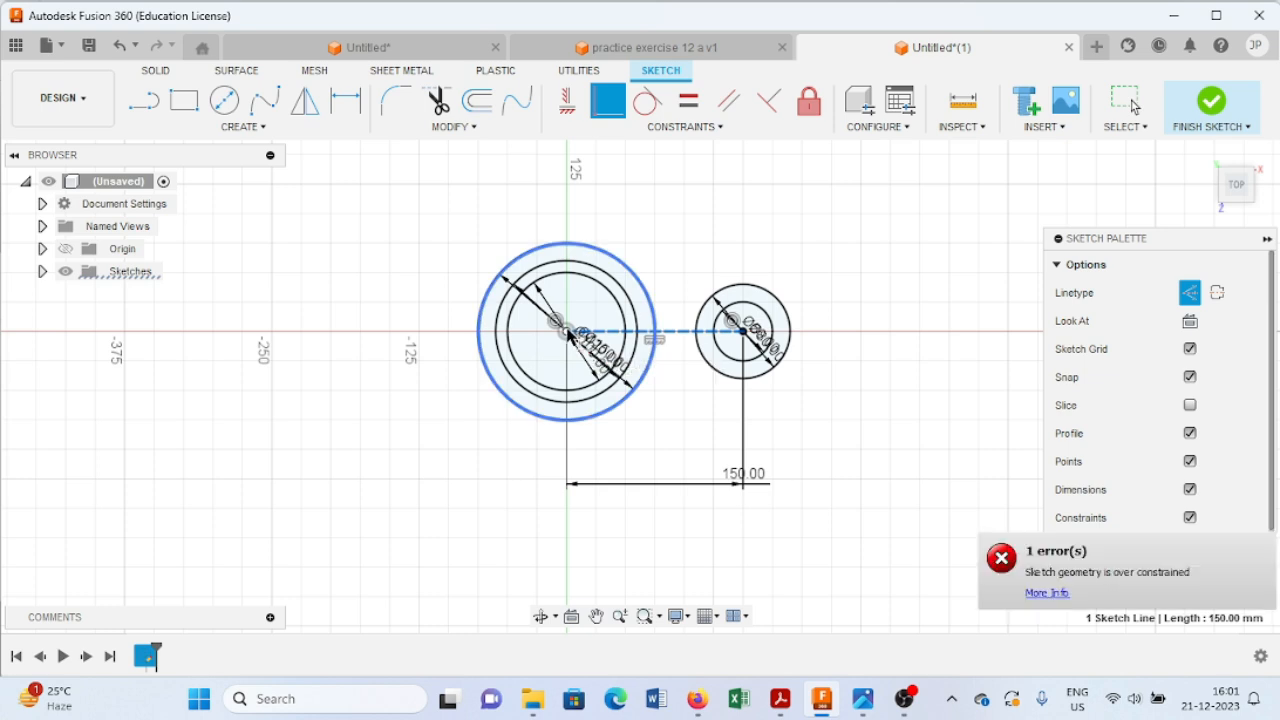
{"action": "left_click", "coordinate": [742, 332]}
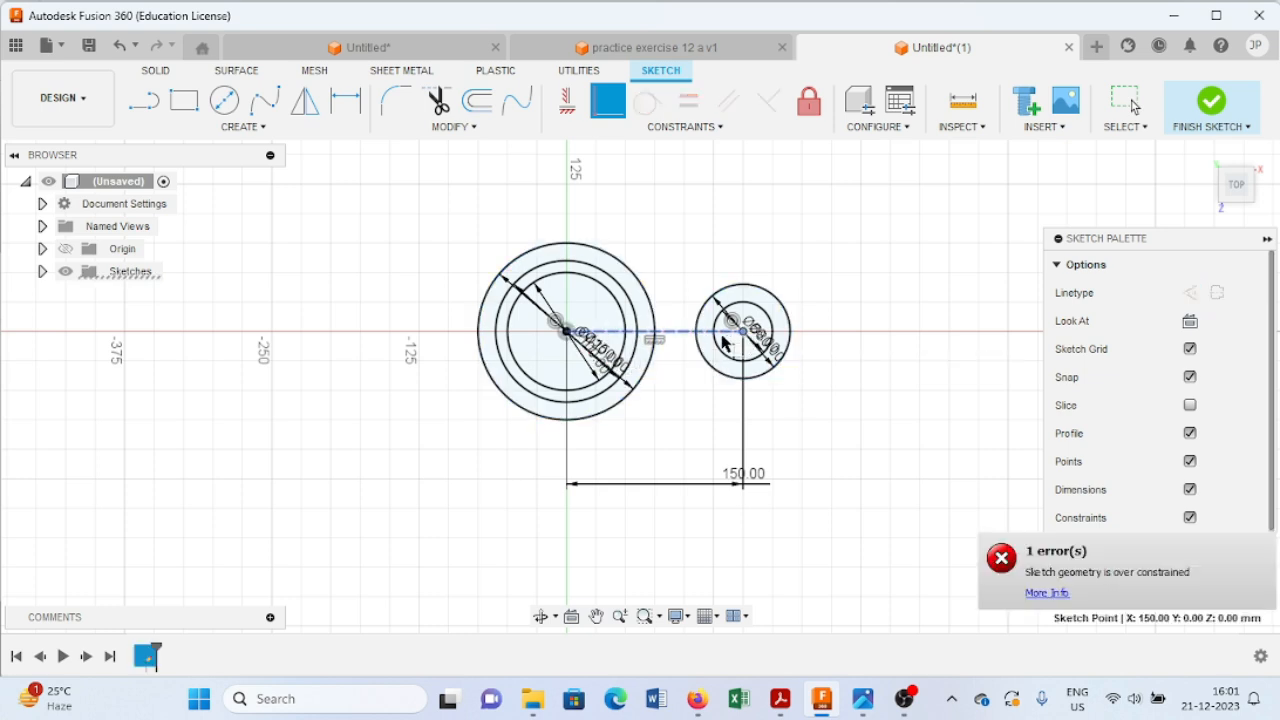
{"action": "key", "text": "Escape"}
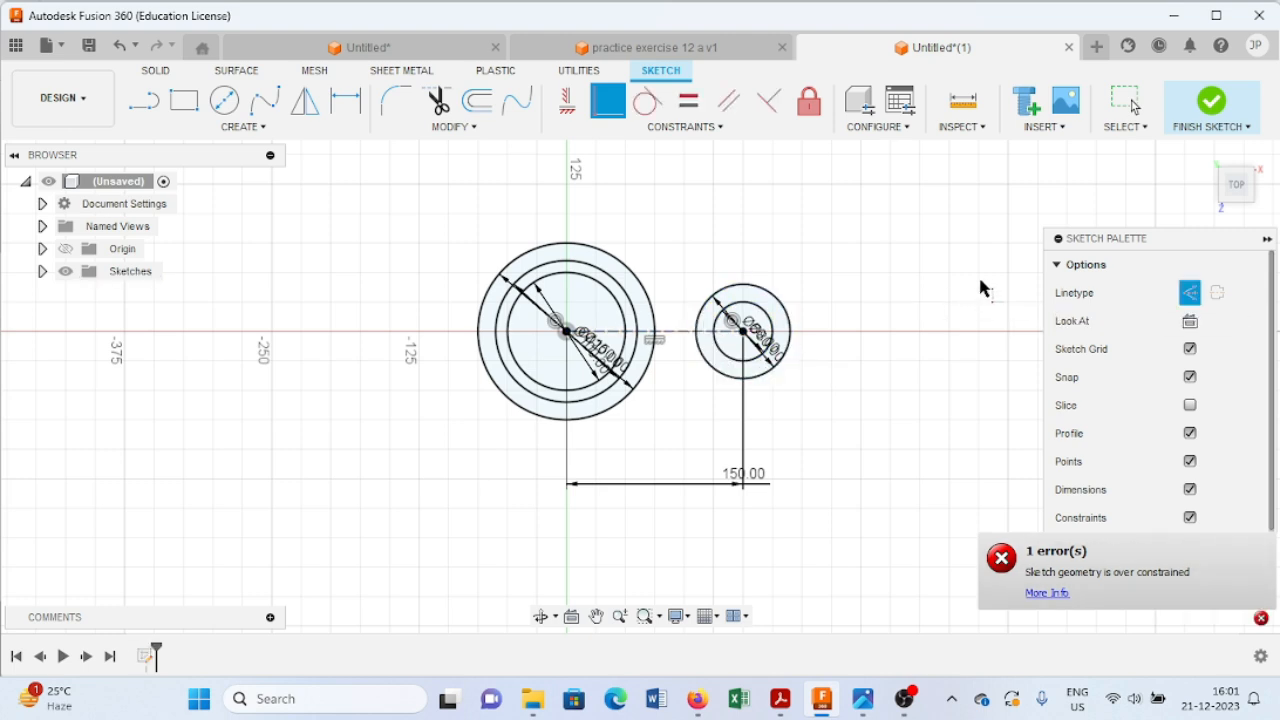
{"action": "key", "text": "Escape"}
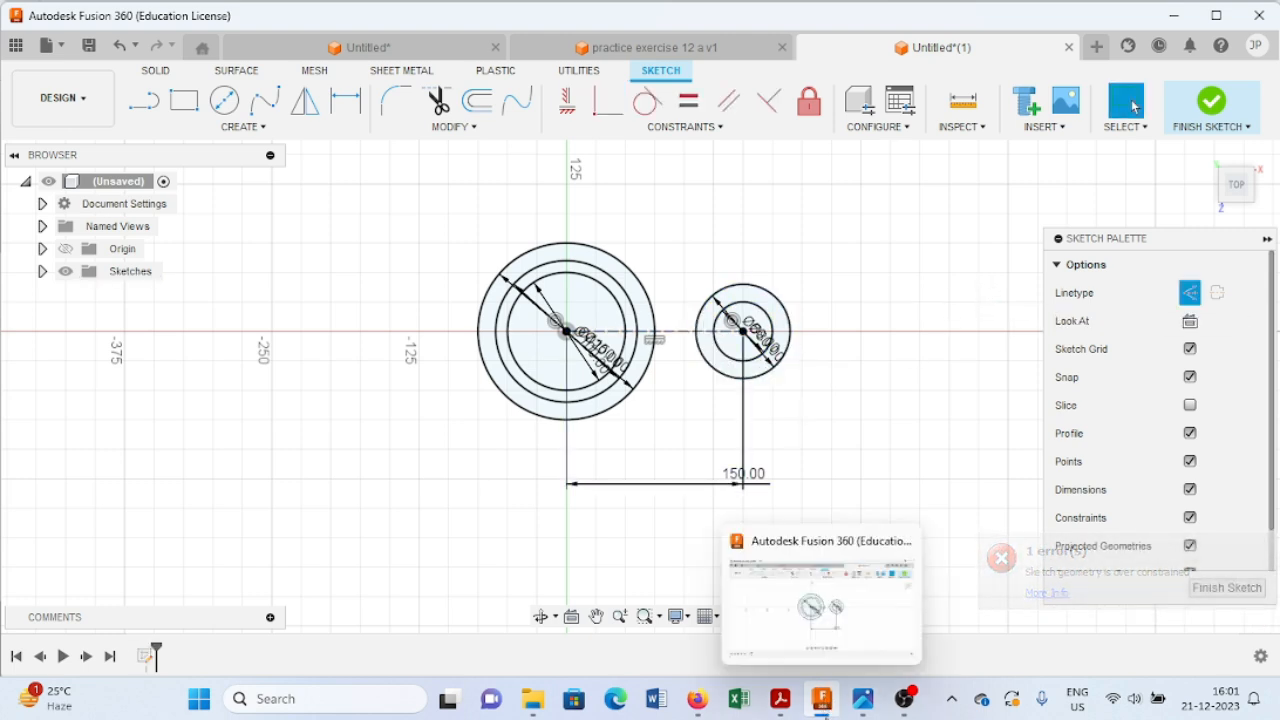
Check the reference drawing AutoCAD_3D_Exercise_3.png and sketch a 200 mm diameter circle above the two circle groups.
{"action": "left_click", "coordinate": [858, 702]}
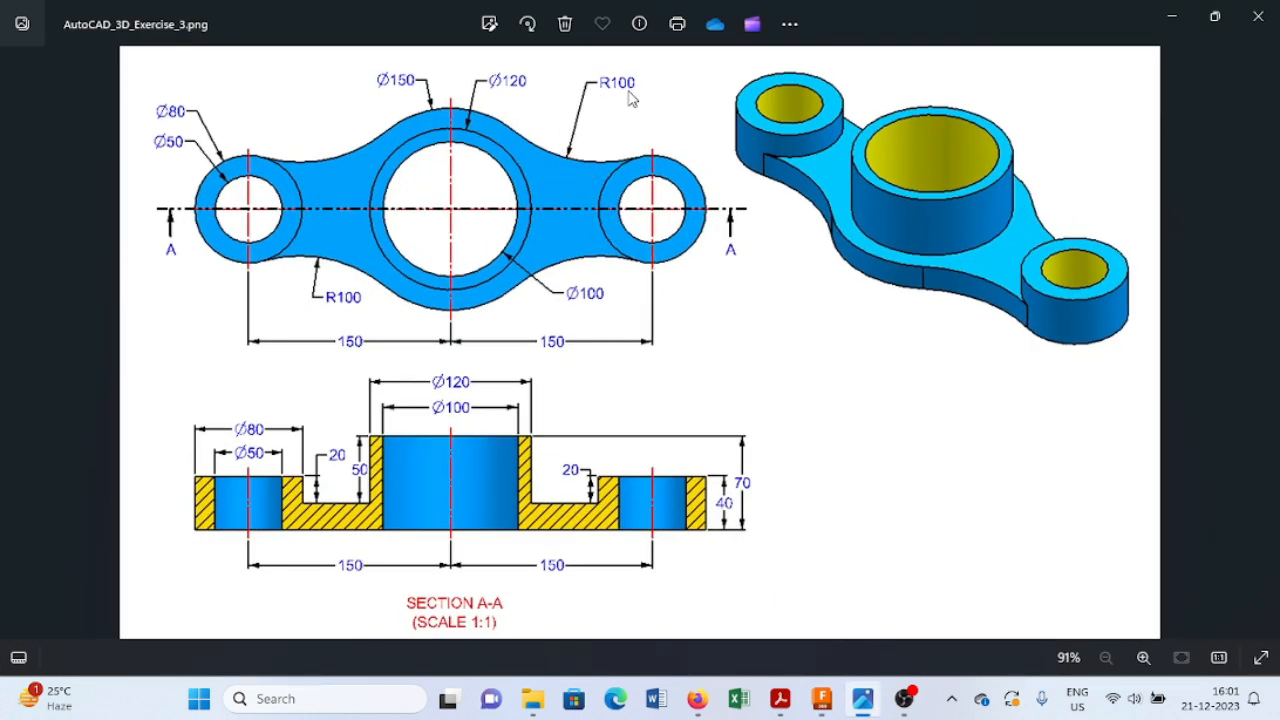
{"action": "left_click", "coordinate": [1175, 22]}
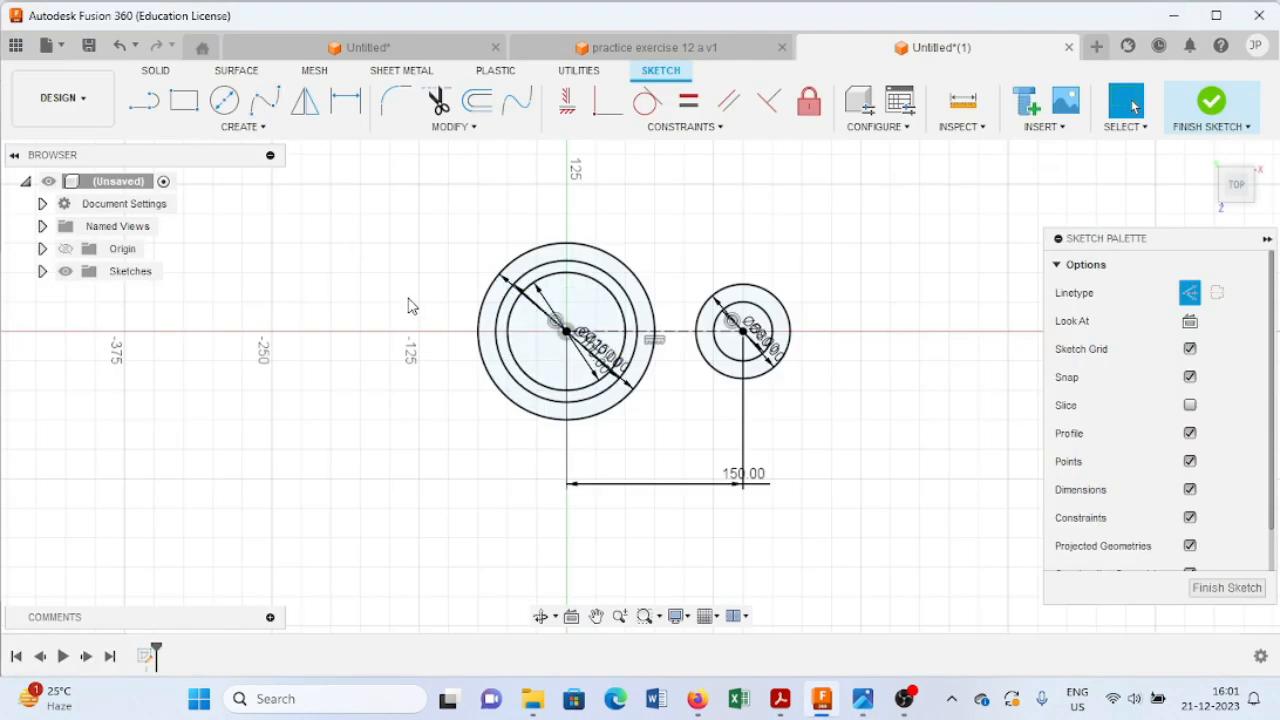
{"action": "middle_click_drag", "start_coordinate": [414, 316], "coordinate": [366, 461]}
{"action": "key", "text": "Escape"}
{"action": "scroll", "coordinate": [391, 402], "scroll_direction": "down", "scroll_amount": 3}
{"action": "left_click", "coordinate": [224, 100]}
{"action": "left_click", "coordinate": [601, 297]}
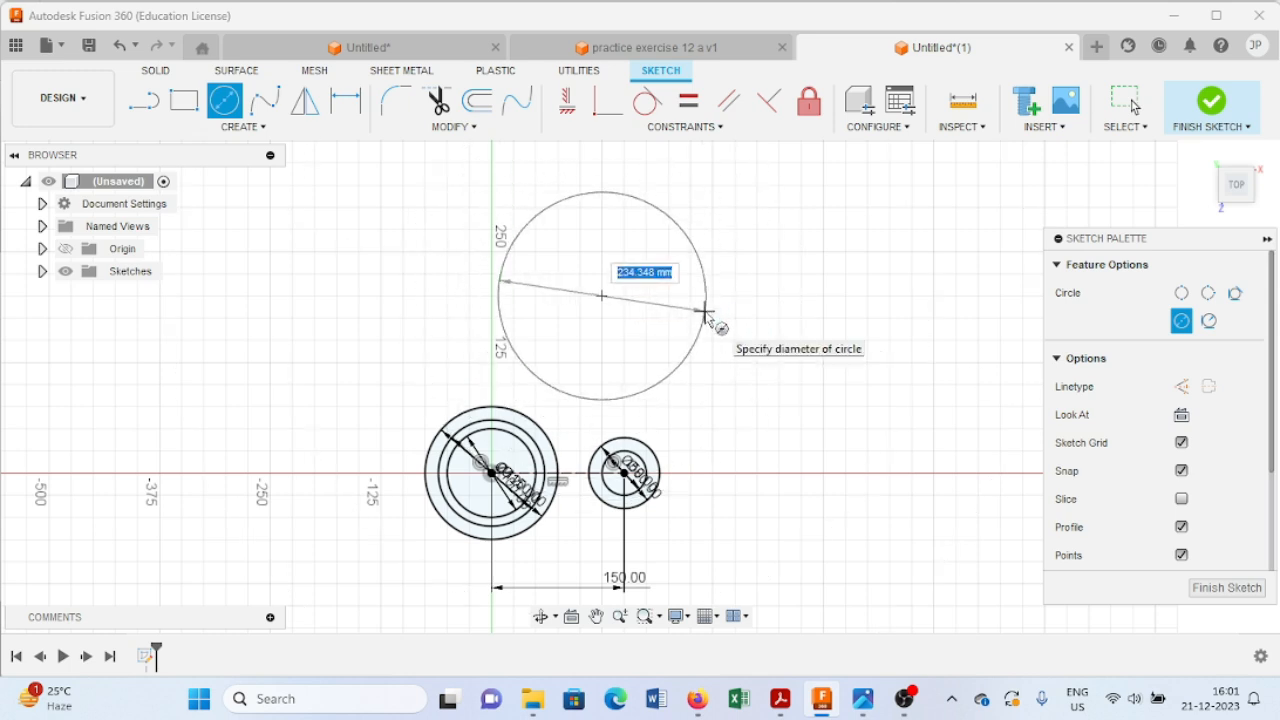
{"action": "key", "text": "Return"}
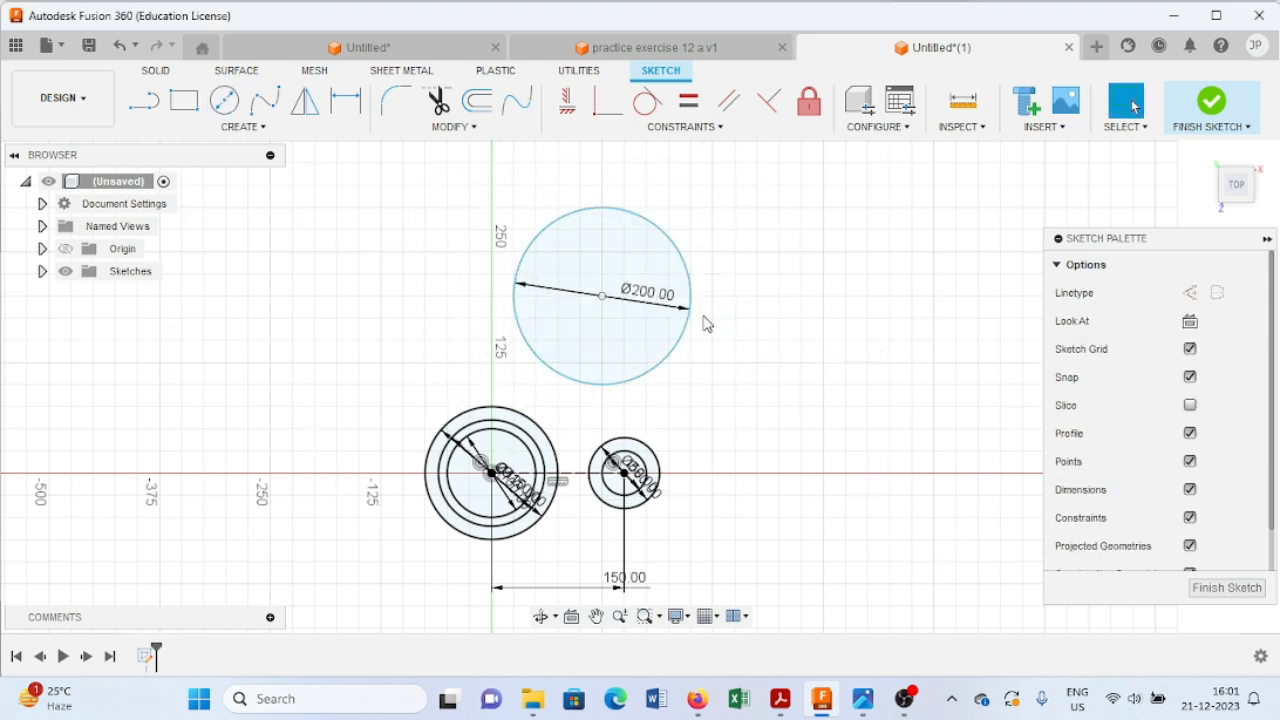
Make the 200 mm circle tangent to the outermost large circle and the 80 mm circle.
{"action": "left_click", "coordinate": [647, 101]}
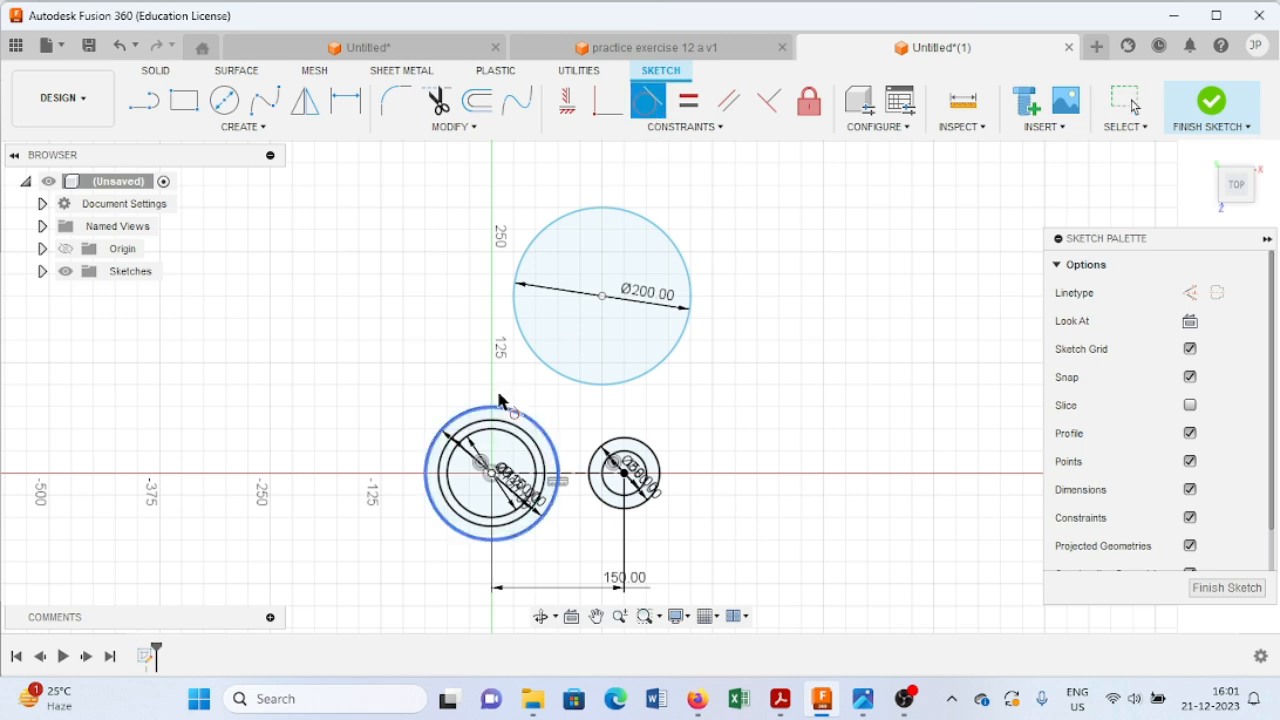
{"action": "left_click", "coordinate": [542, 373]}
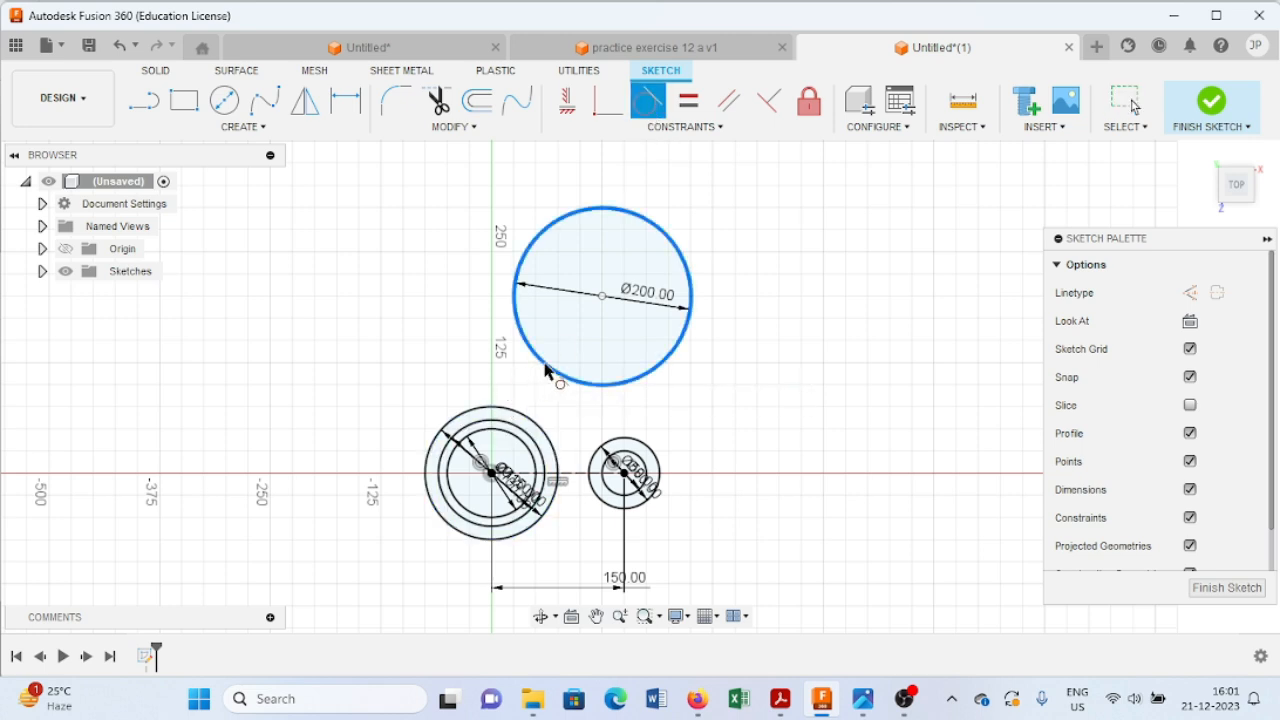
{"action": "left_click", "coordinate": [539, 426]}
{"action": "left_click", "coordinate": [594, 427]}
{"action": "left_click", "coordinate": [603, 446]}
{"action": "key", "text": "Escape"}
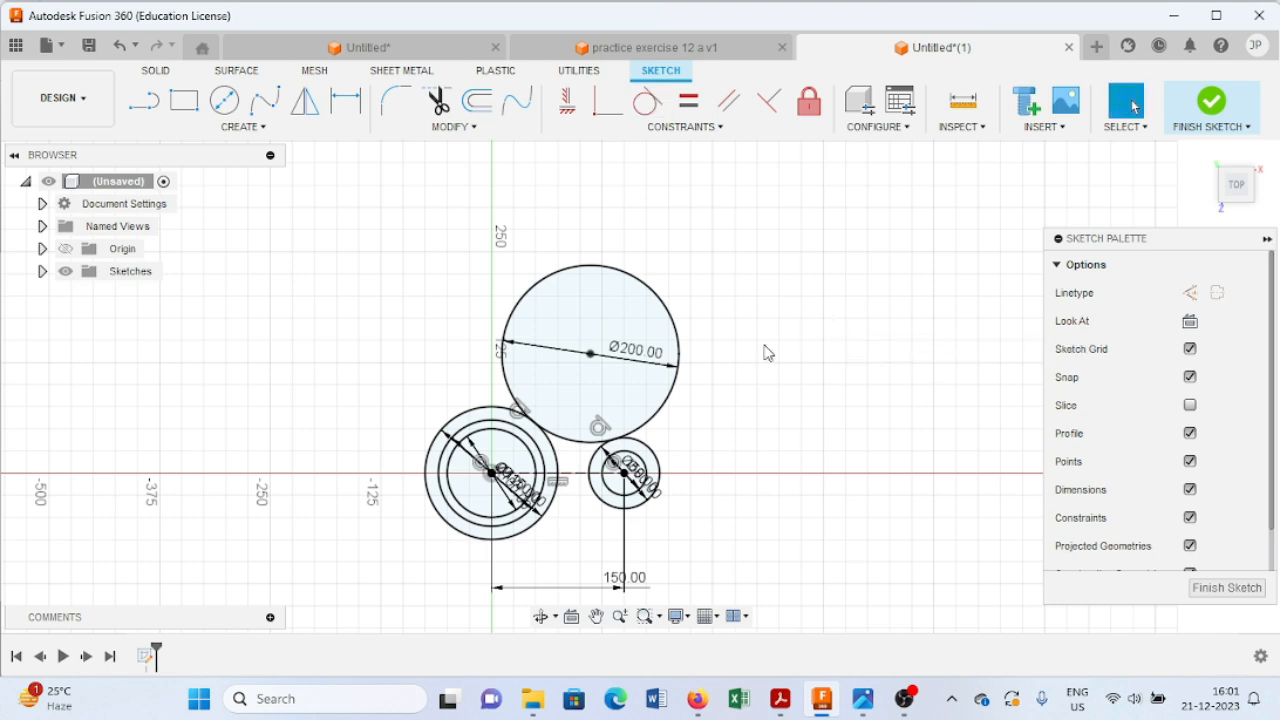
Trim the upper part of the 200 mm circle, keeping only the arc between its two tangent points.
{"action": "left_click", "coordinate": [445, 107]}
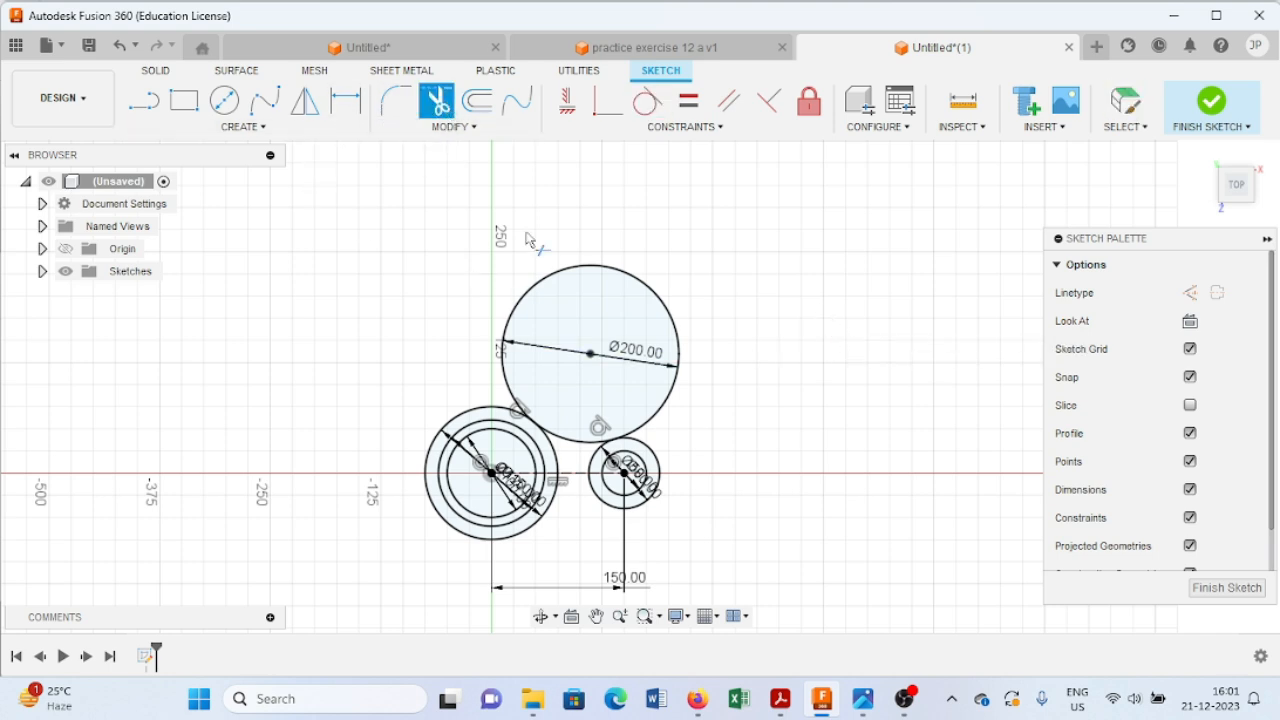
{"action": "left_click", "coordinate": [637, 287]}
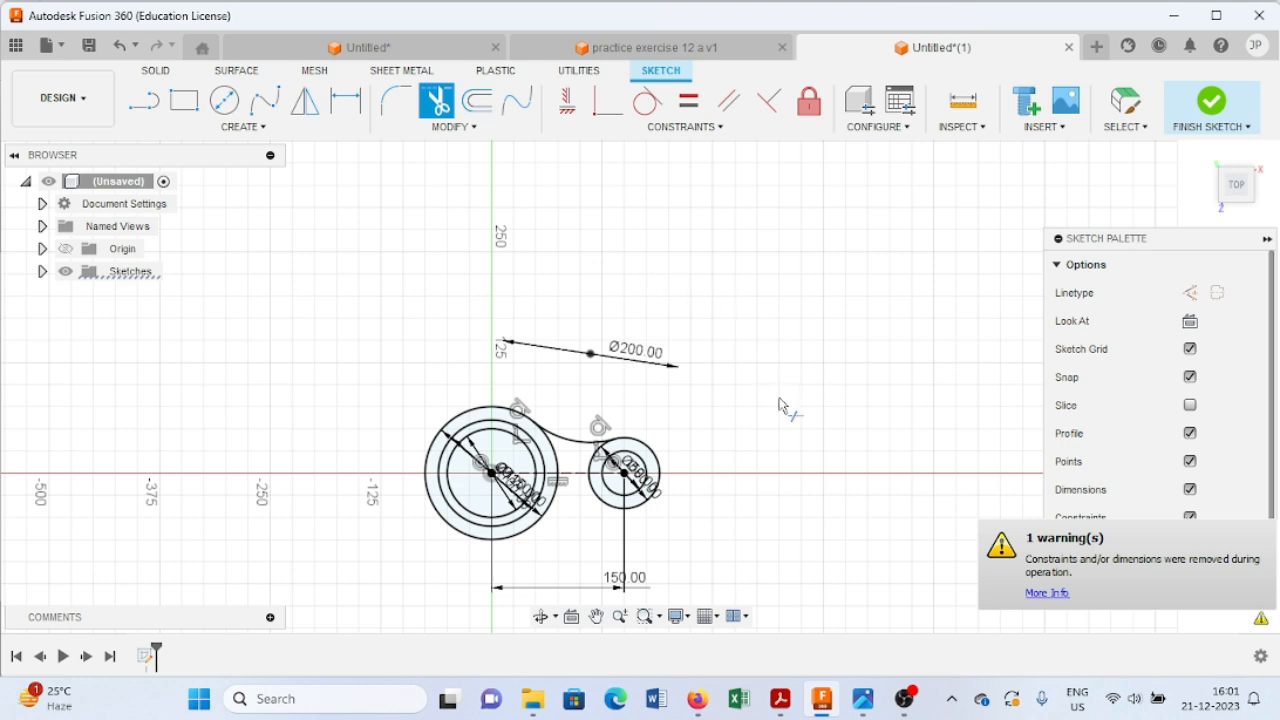
{"action": "scroll", "coordinate": [787, 406], "scroll_direction": "down", "scroll_amount": 1}
{"action": "scroll", "coordinate": [800, 330], "scroll_direction": "down", "scroll_amount": 1}
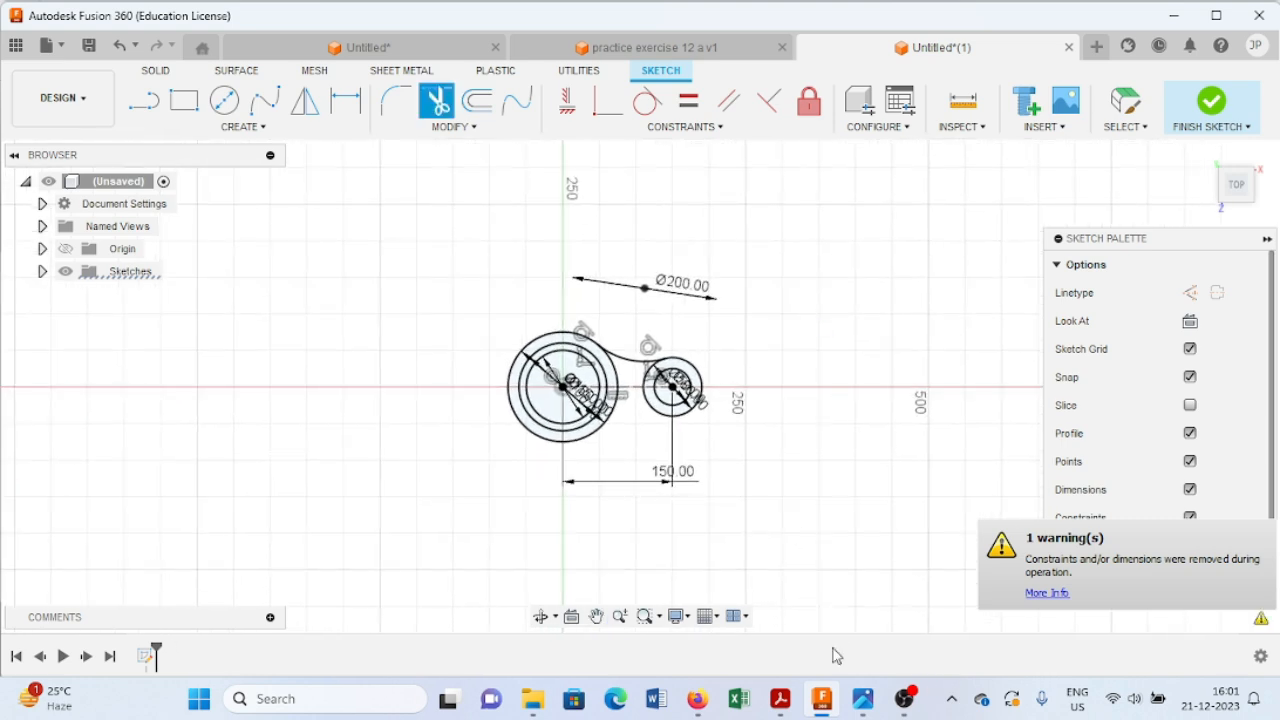
Check the reference drawing and mirror the connecting arc about the horizontal construction line.
{"action": "left_click", "coordinate": [862, 703]}
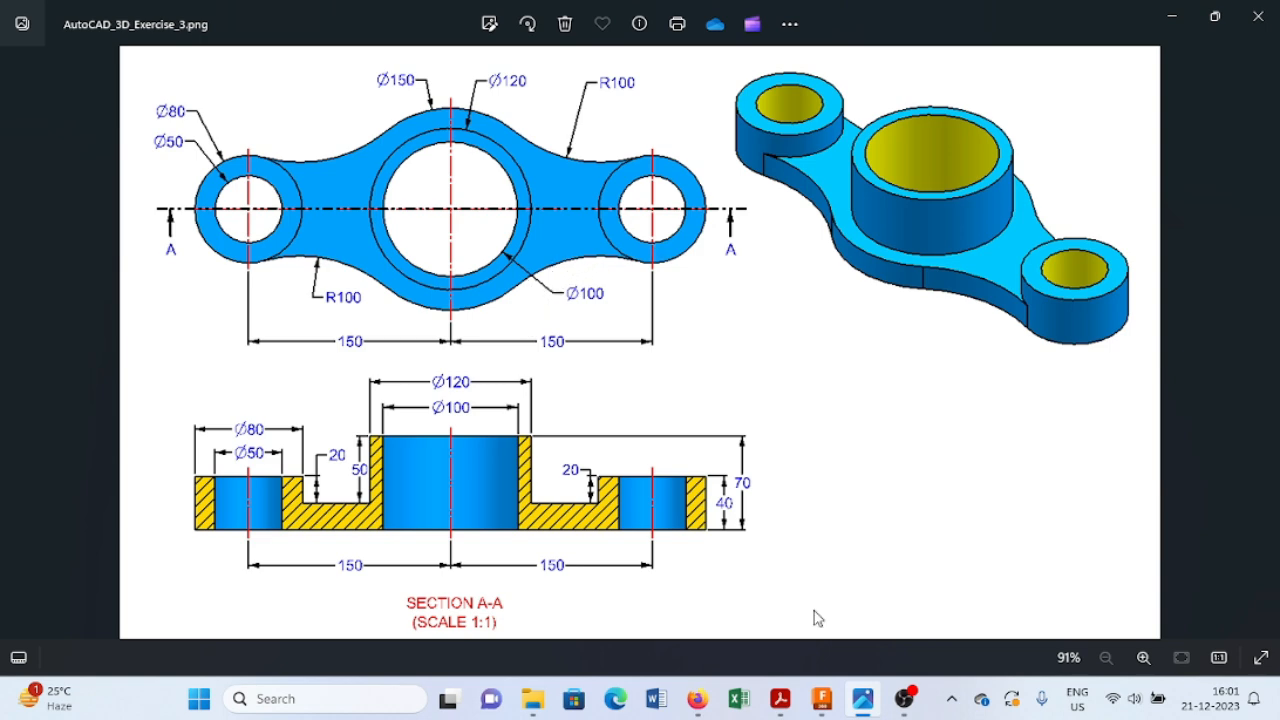
{"action": "left_click", "coordinate": [866, 704]}
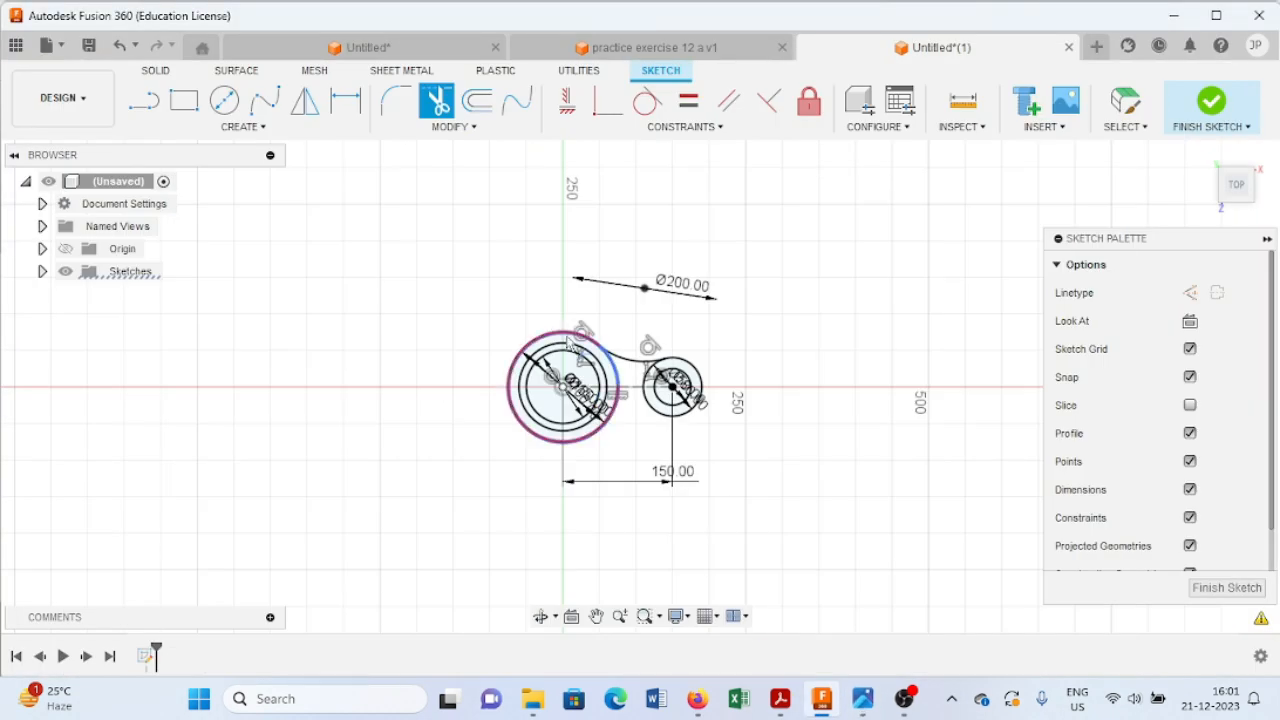
{"action": "left_click", "coordinate": [306, 101]}
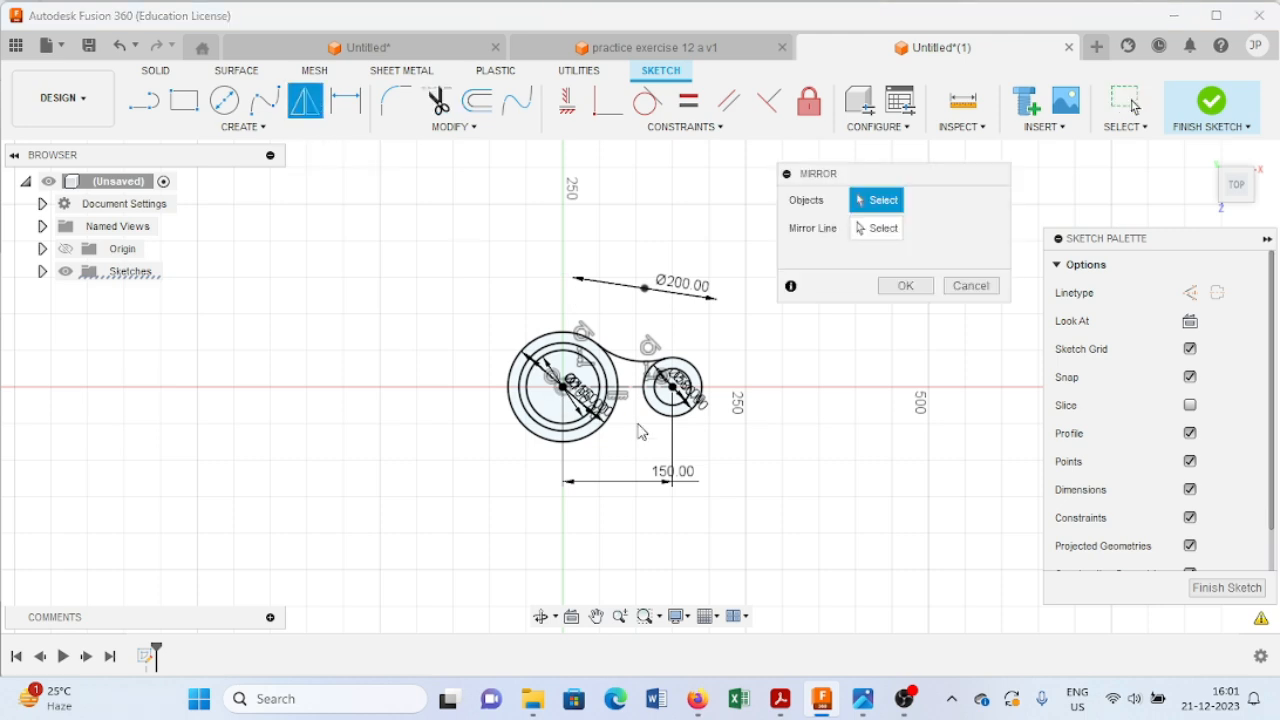
{"action": "left_click", "coordinate": [630, 366]}
{"action": "left_click", "coordinate": [888, 230]}
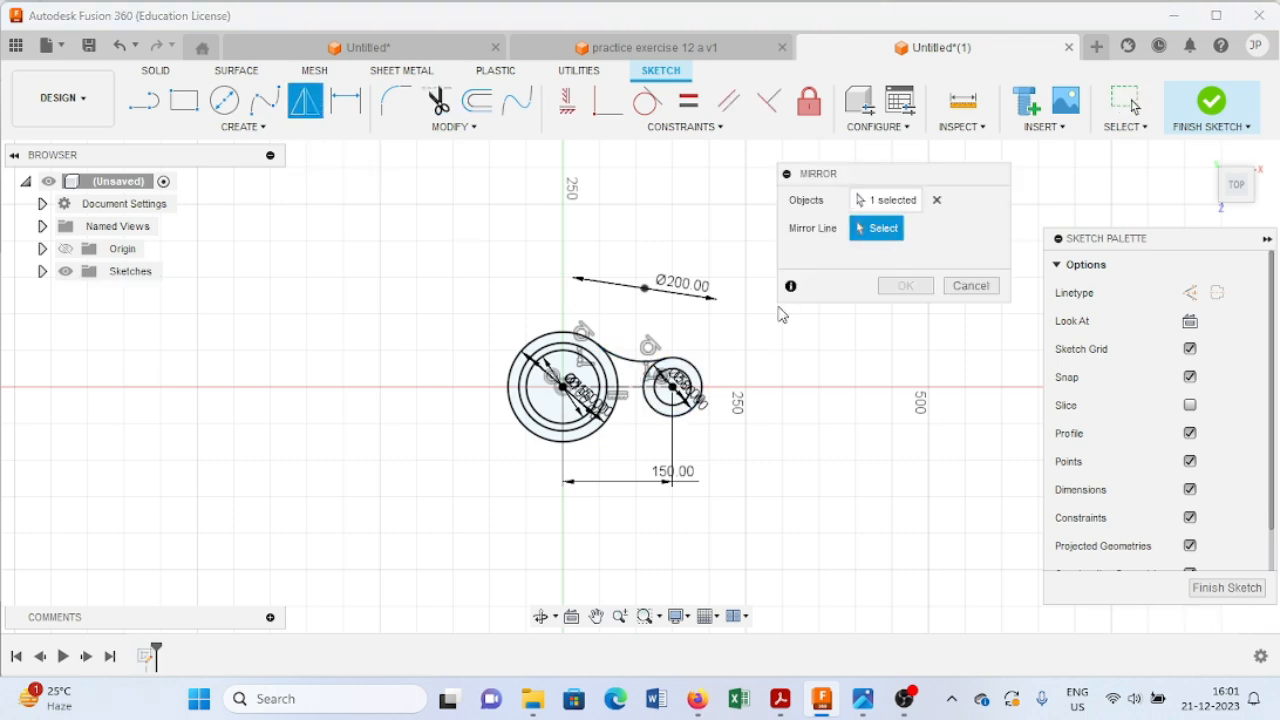
{"action": "left_click", "coordinate": [636, 388]}
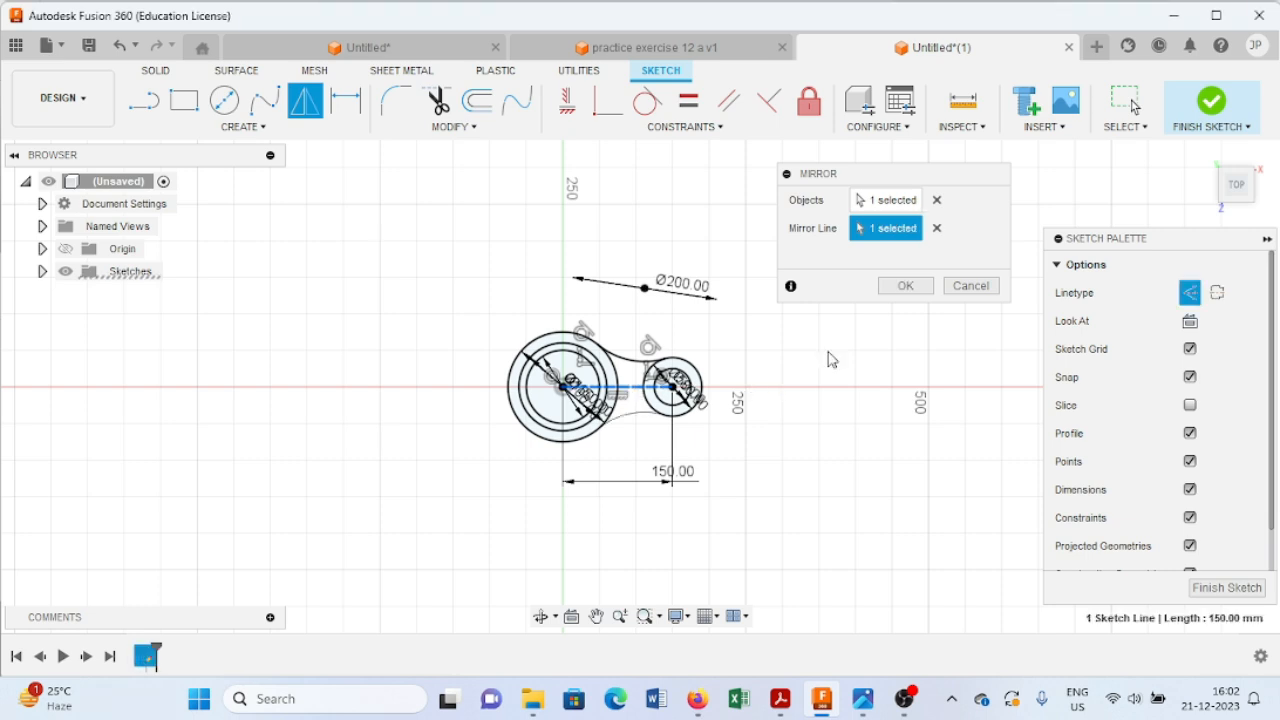
{"action": "left_click", "coordinate": [908, 286]}
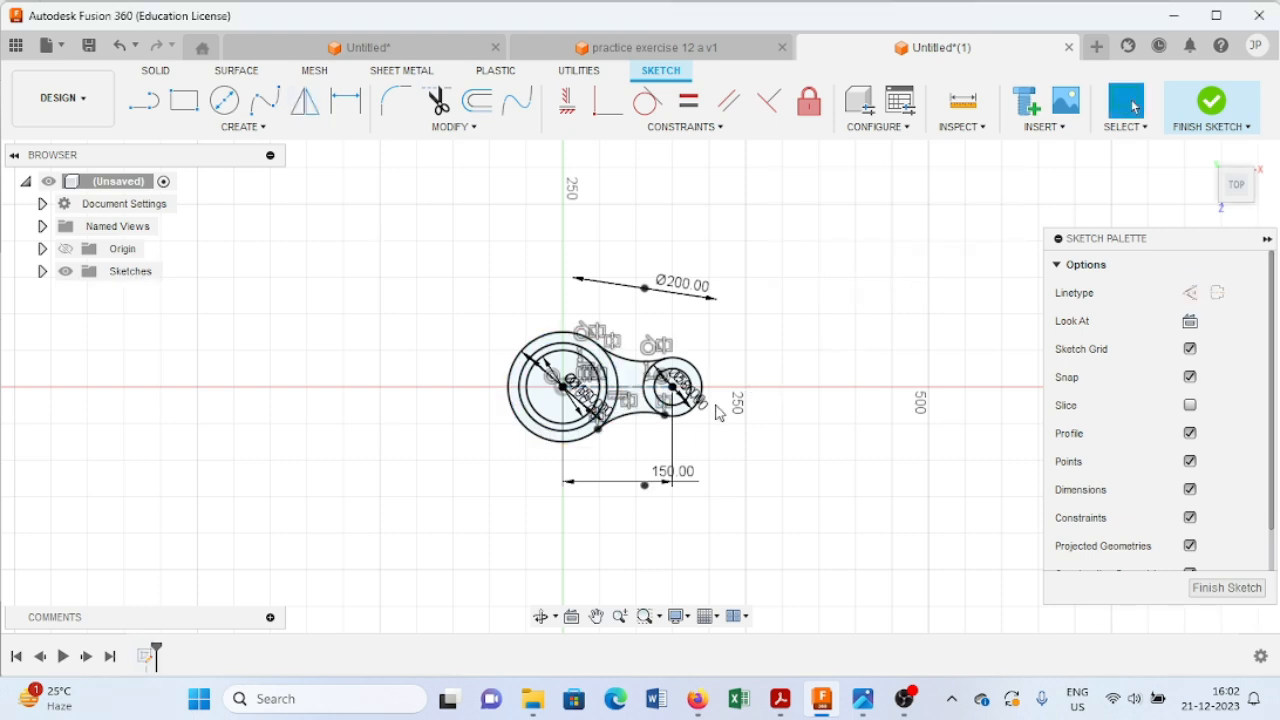
{"action": "mouse_move", "coordinate": [858, 711]}
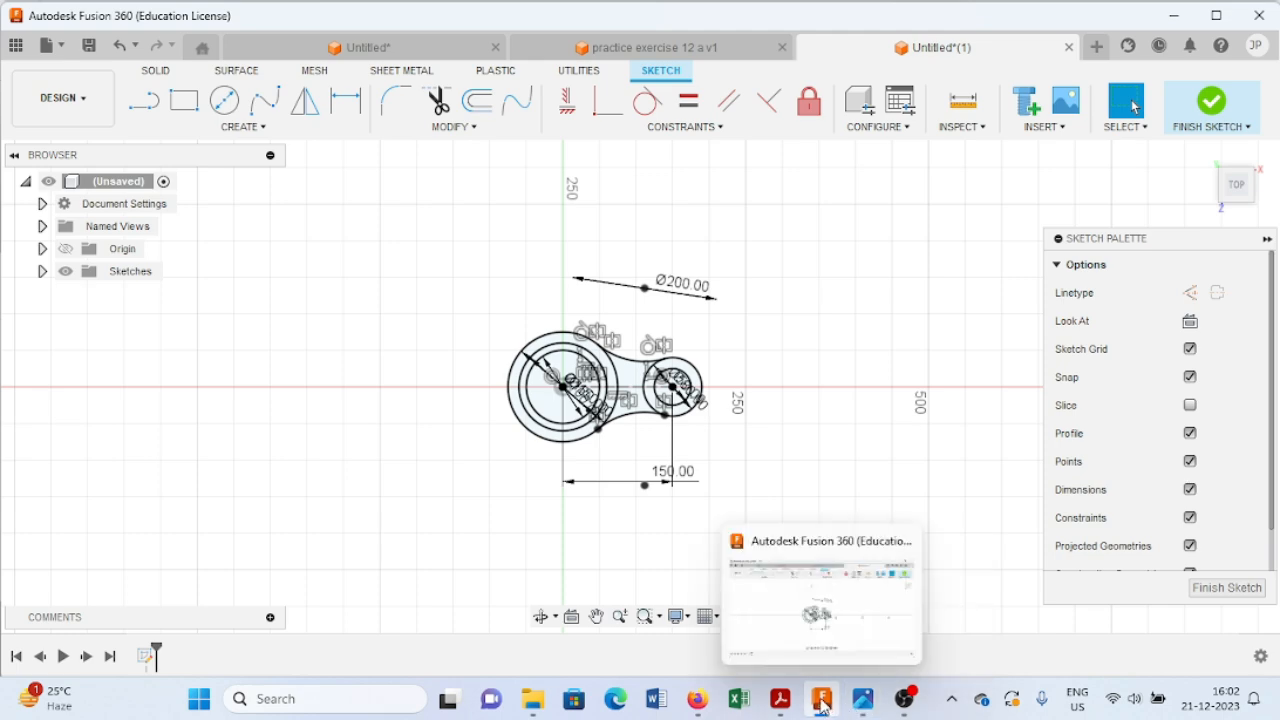
{"action": "left_click", "coordinate": [862, 698]}
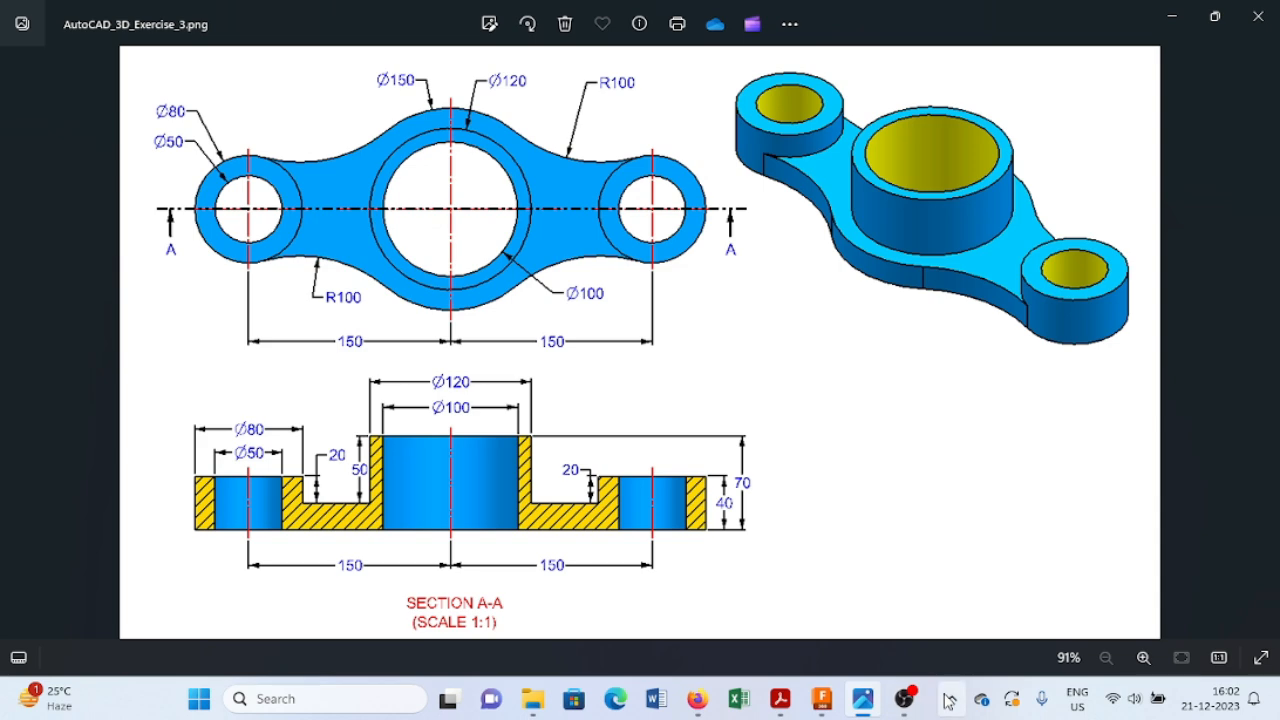
{"action": "left_click", "coordinate": [862, 704]}
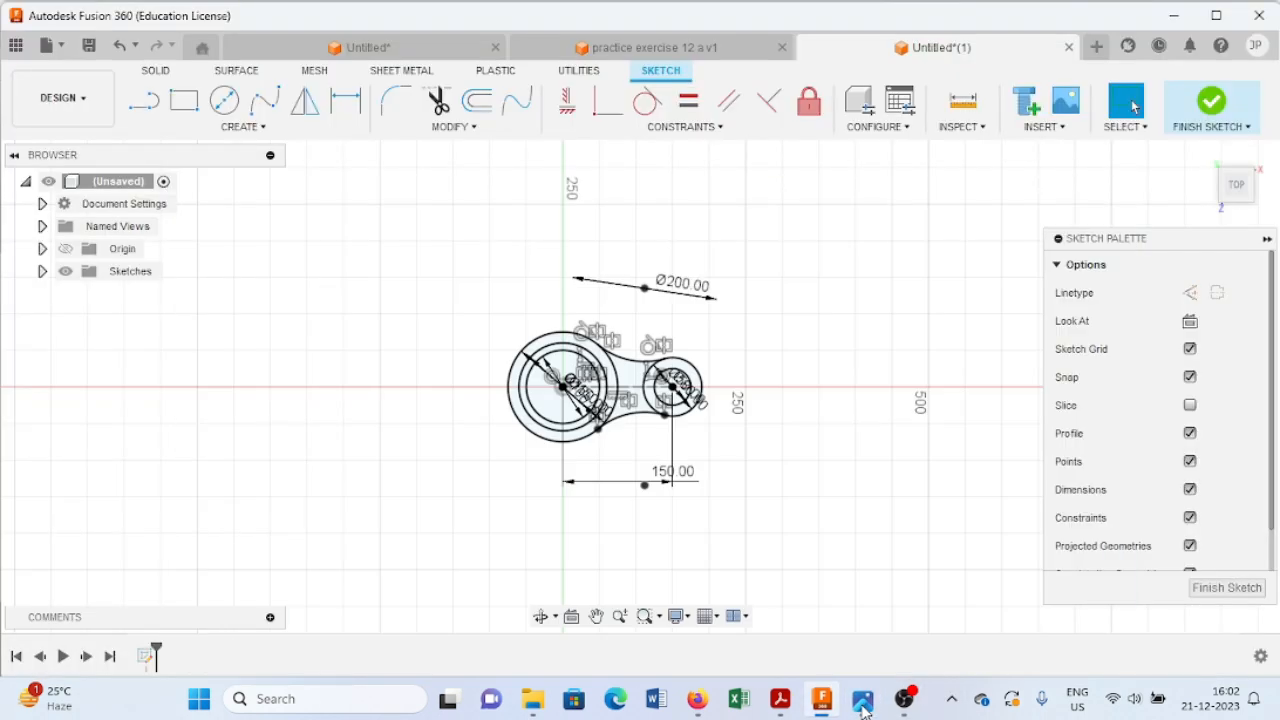
{"action": "left_click", "coordinate": [305, 103]}
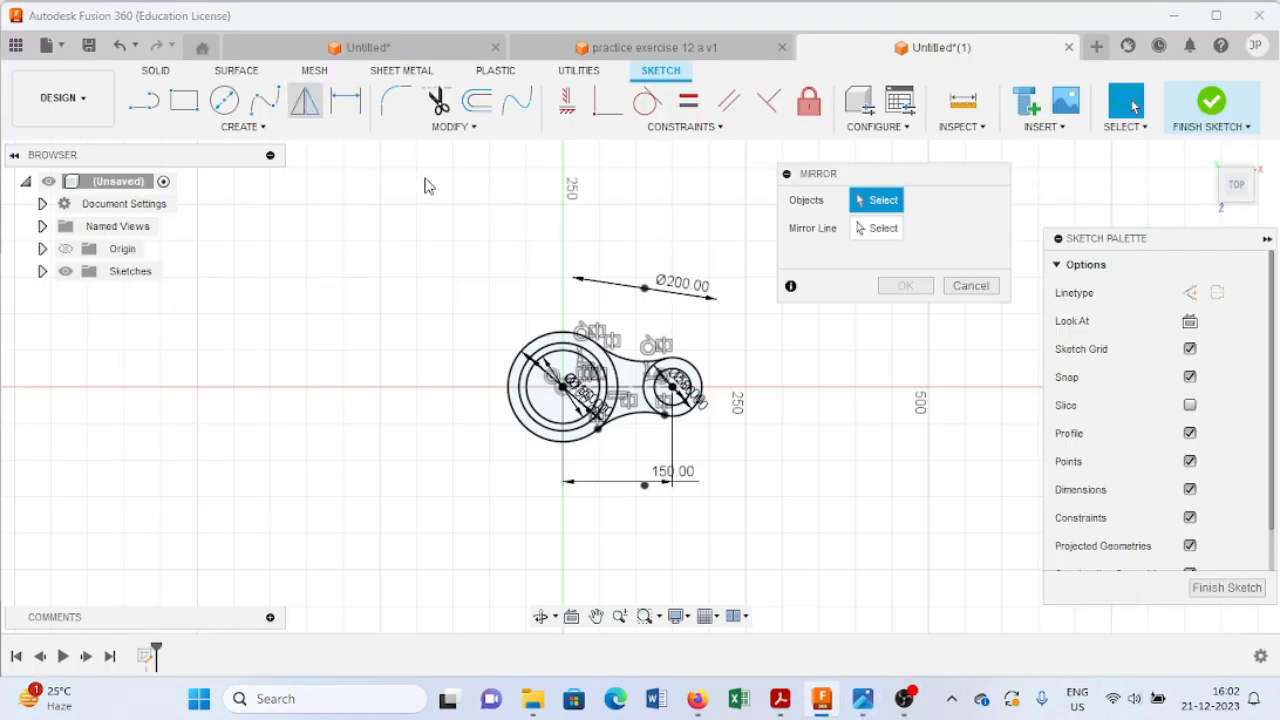
{"action": "left_click", "coordinate": [688, 372]}
{"action": "left_click", "coordinate": [630, 360]}
{"action": "left_click", "coordinate": [636, 425]}
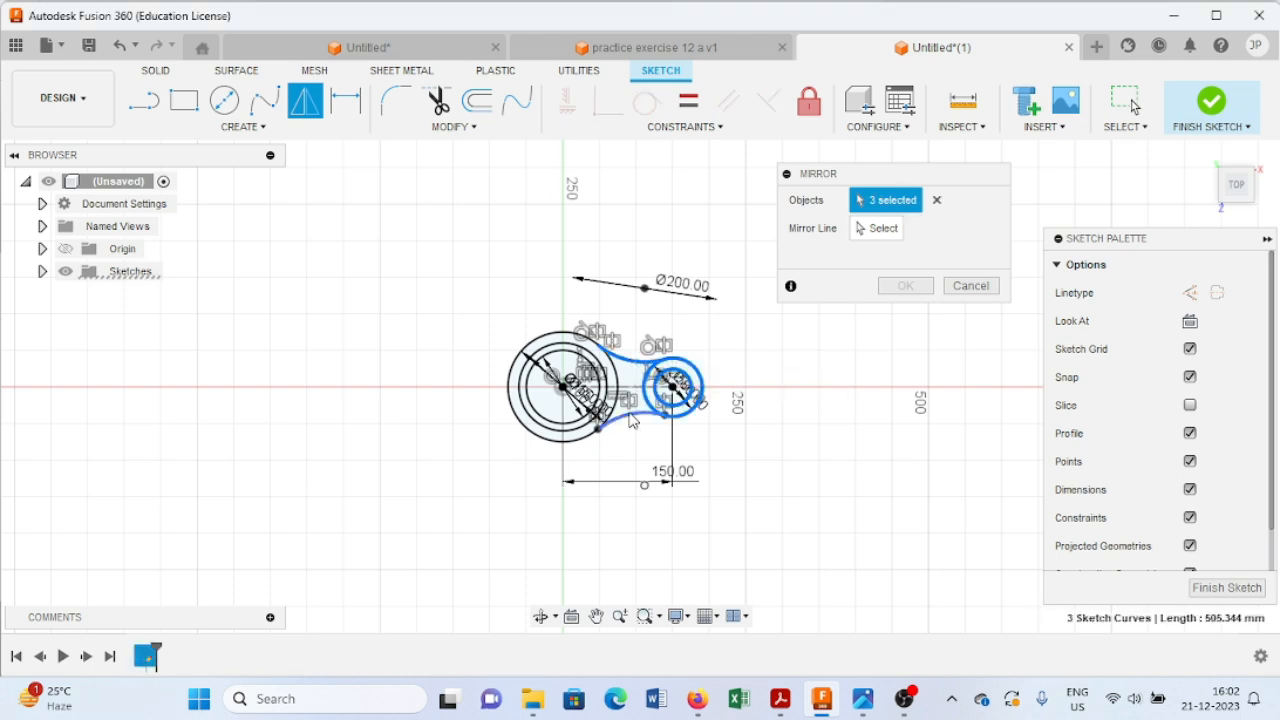
{"action": "left_click", "coordinate": [966, 287]}
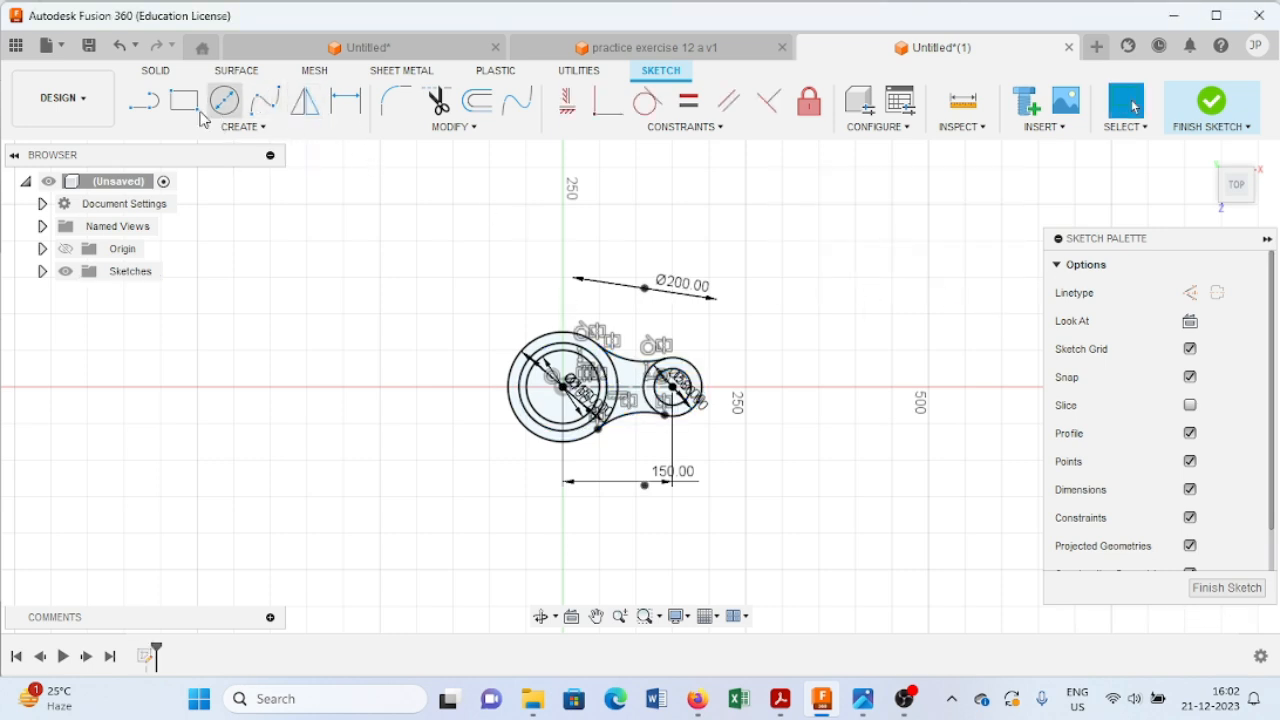
Sketch a vertical construction line about 250 mm long upward from the centre of the large circles.
{"action": "left_click", "coordinate": [147, 104]}
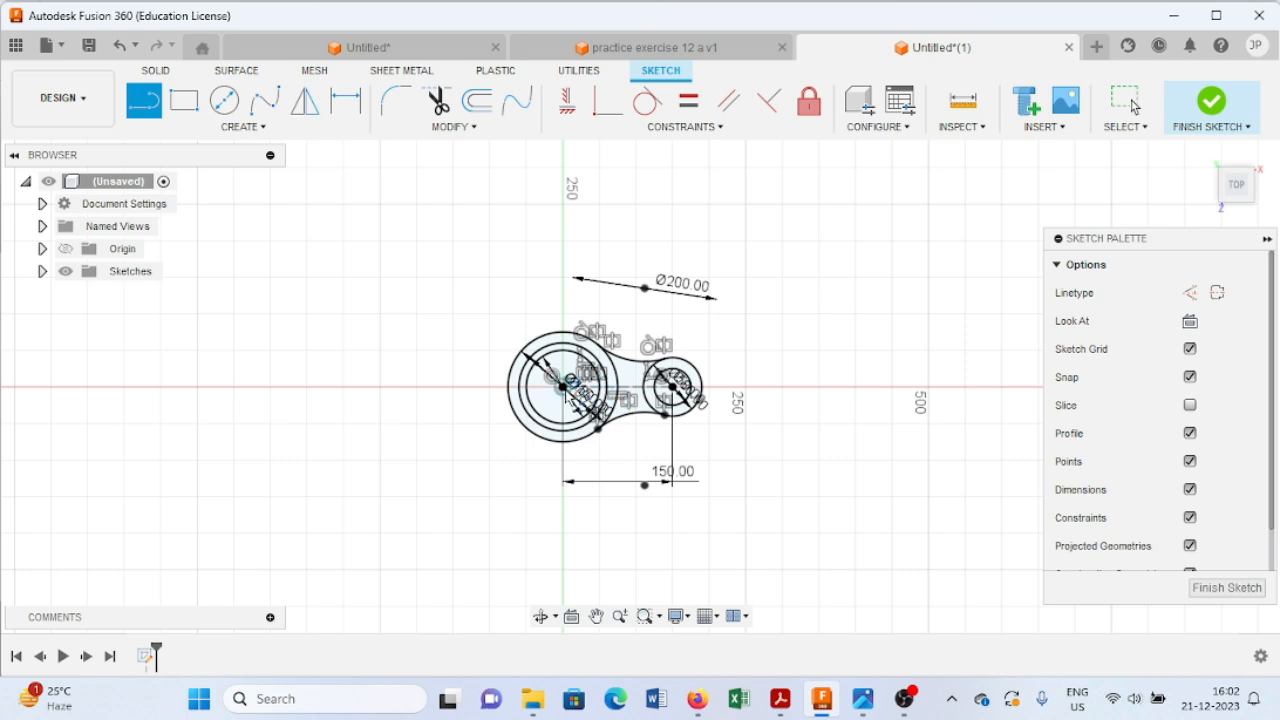
{"action": "left_click", "coordinate": [1189, 292]}
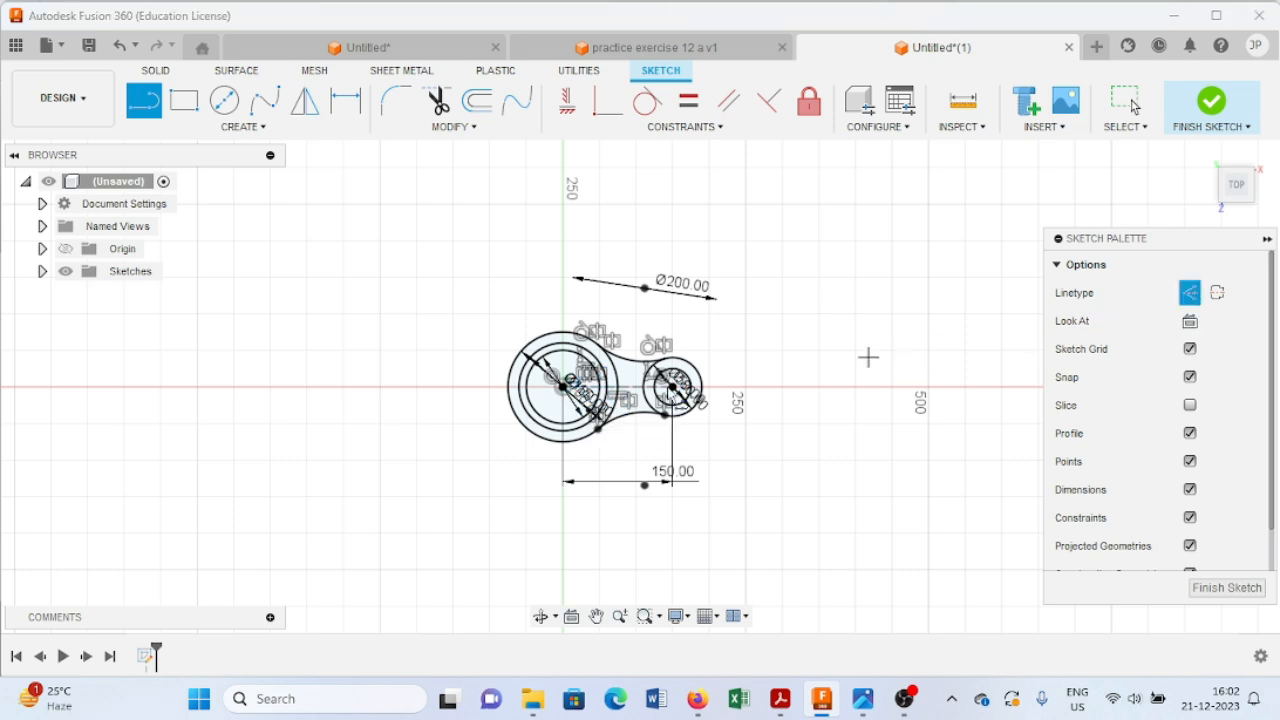
{"action": "left_click", "coordinate": [563, 386]}
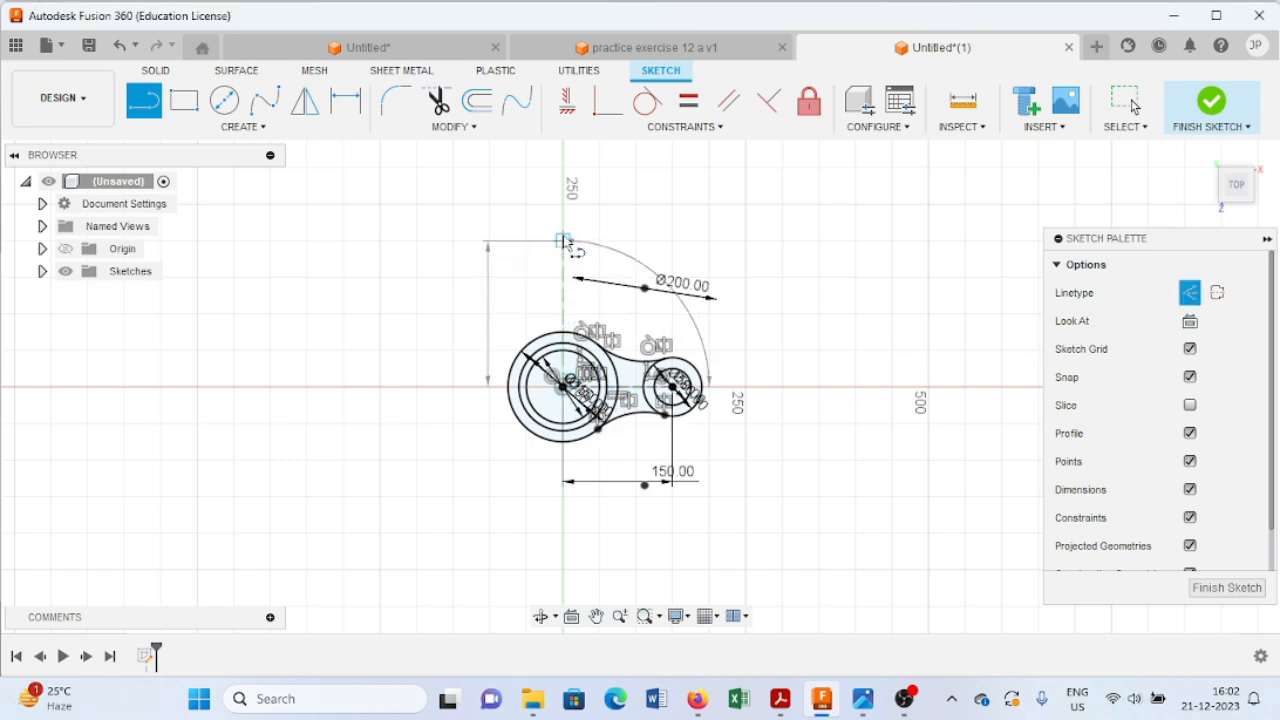
{"action": "left_click", "coordinate": [564, 205]}
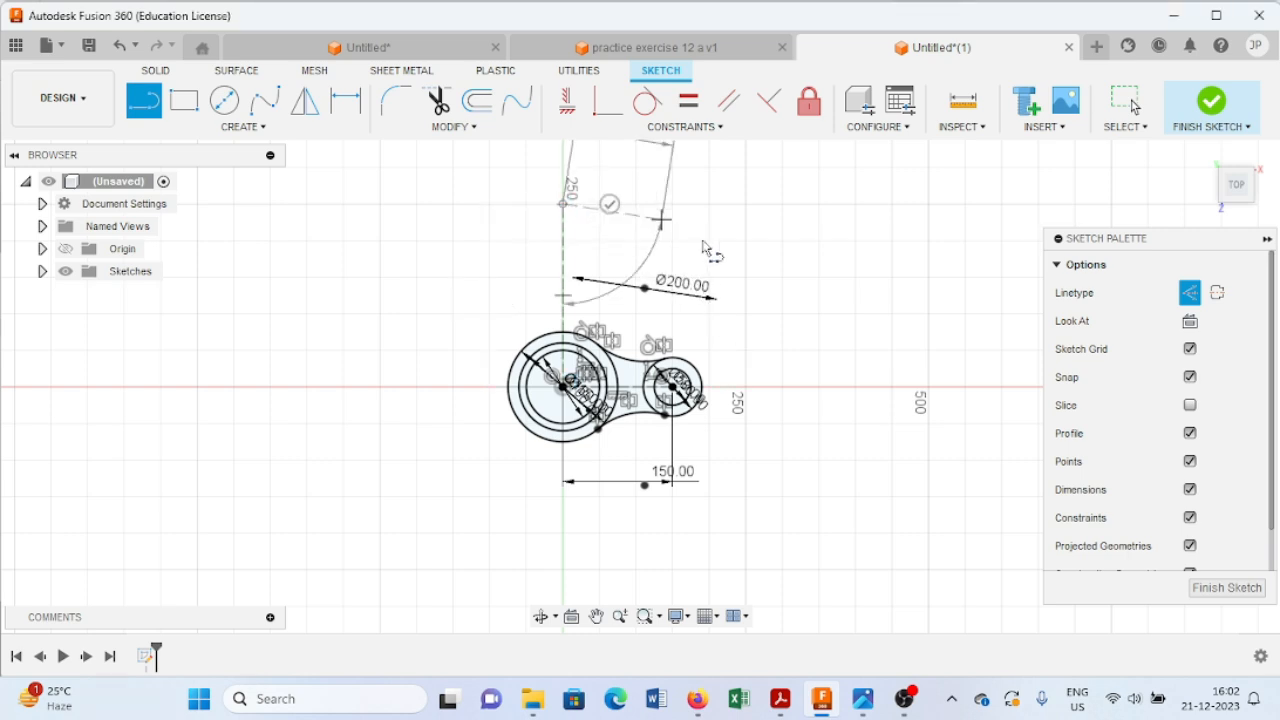
{"action": "key", "text": "Escape"}
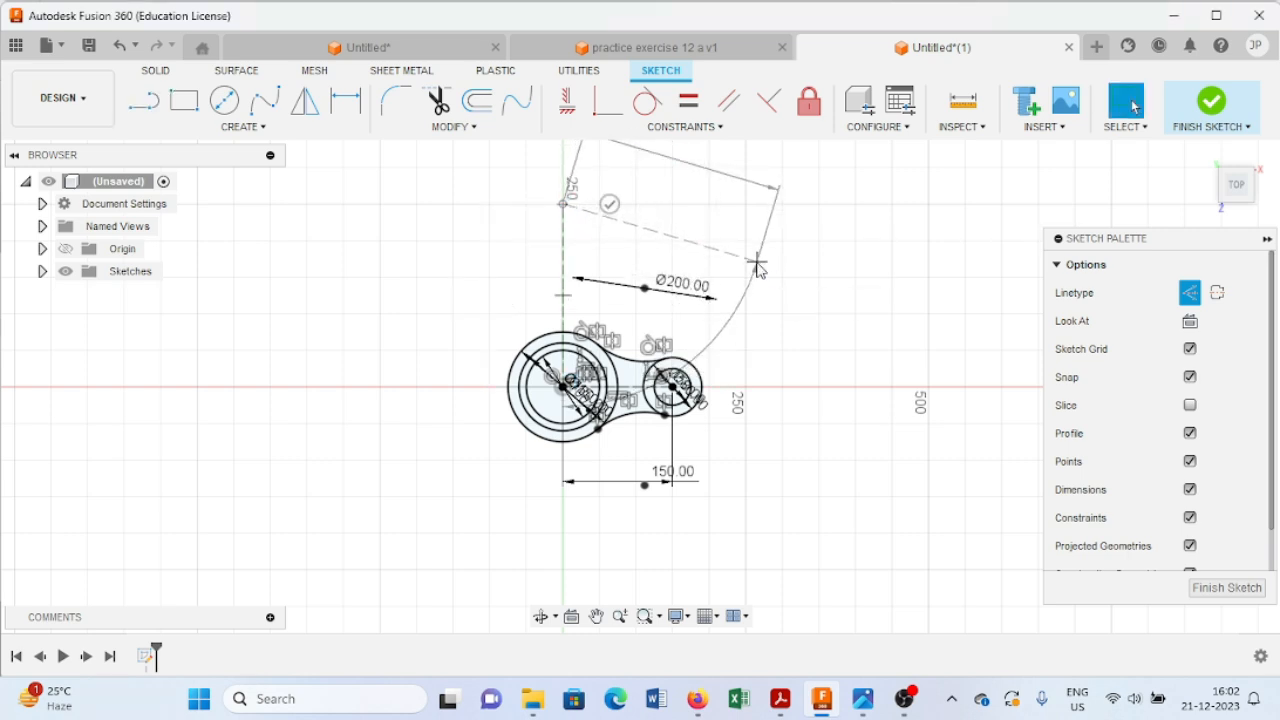
Mirror the two small boss circles and both connecting arcs about the vertical construction line.
{"action": "left_click", "coordinate": [312, 106]}
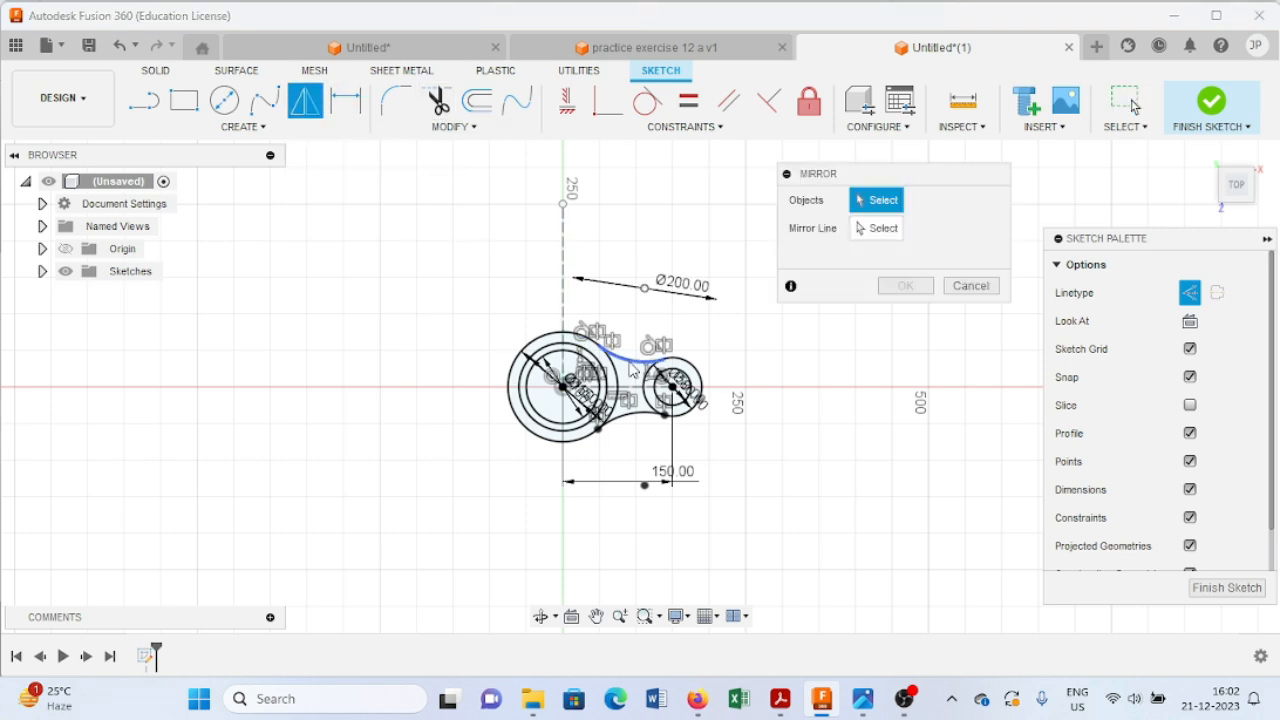
{"action": "left_click", "coordinate": [693, 373]}
{"action": "left_click", "coordinate": [684, 380]}
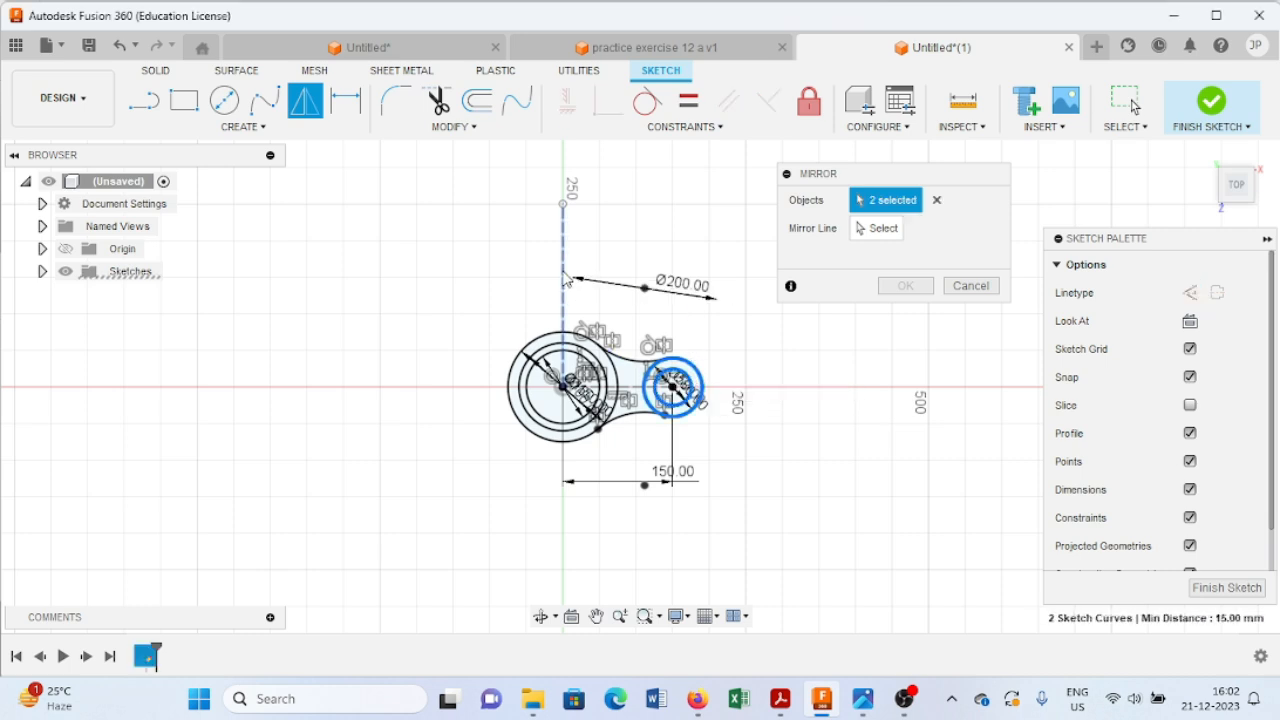
{"action": "left_click", "coordinate": [885, 228]}
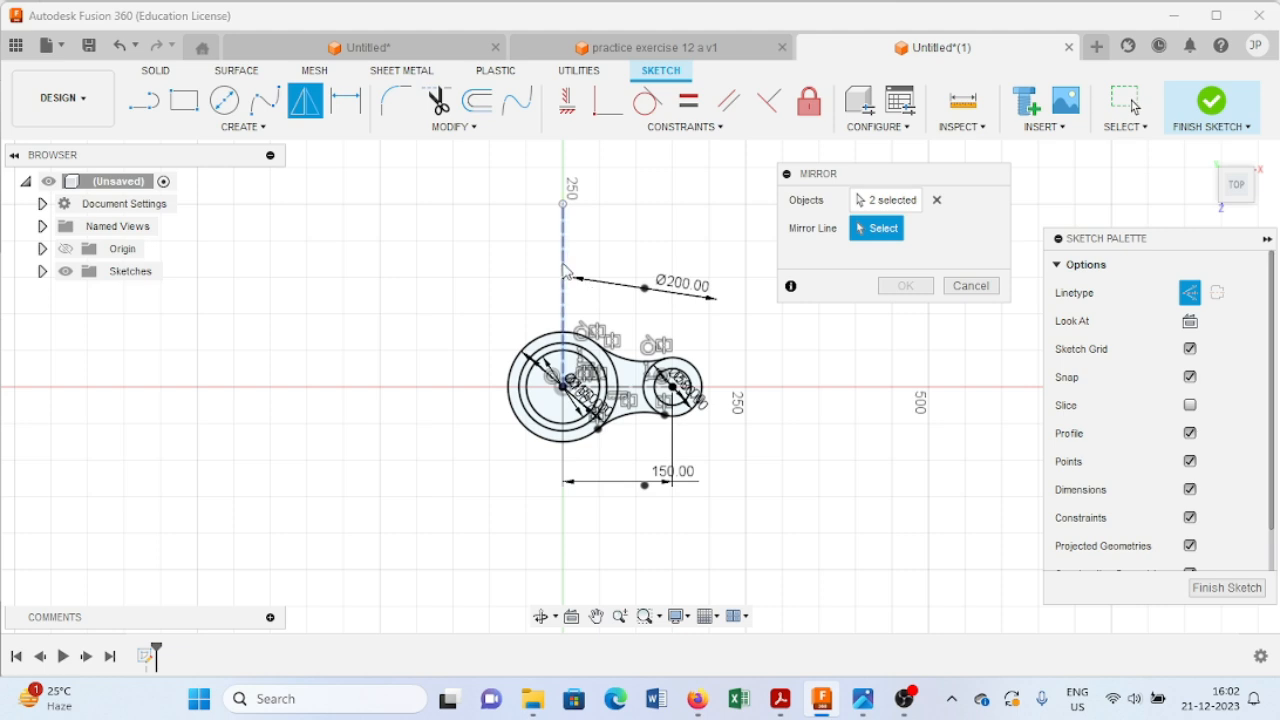
{"action": "left_click", "coordinate": [564, 287]}
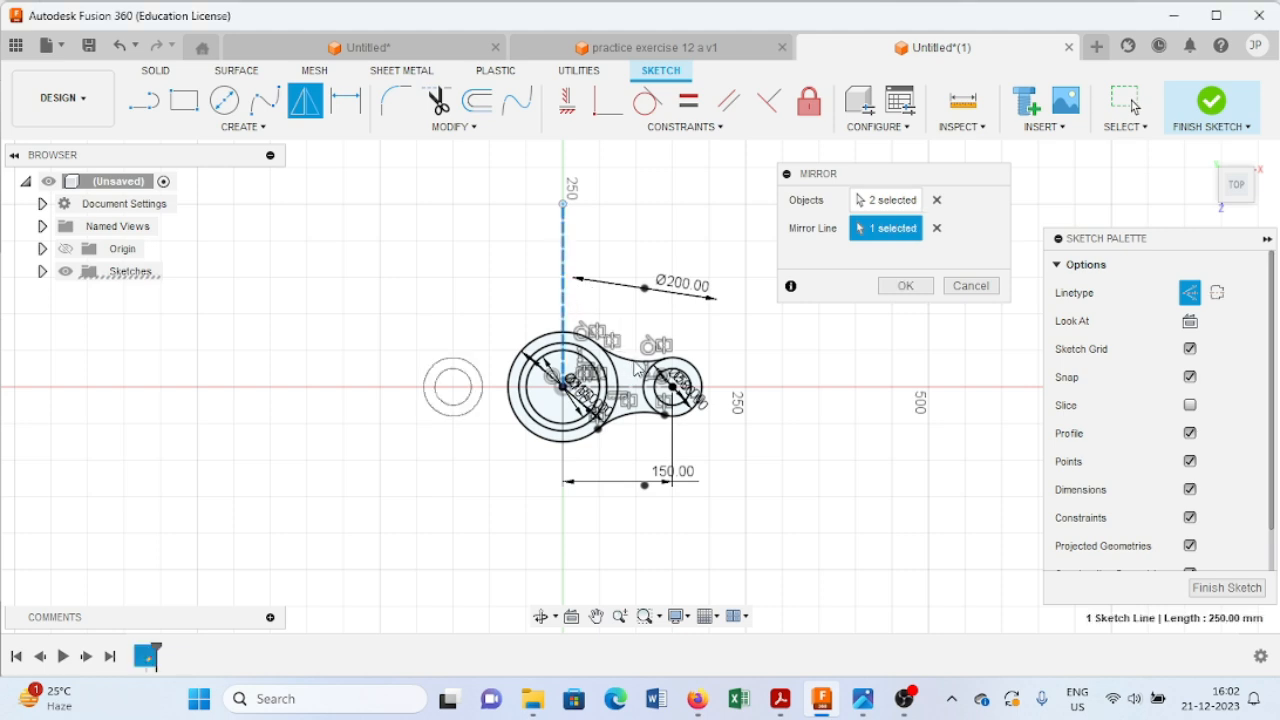
{"action": "left_click", "coordinate": [892, 201]}
{"action": "left_click", "coordinate": [632, 366]}
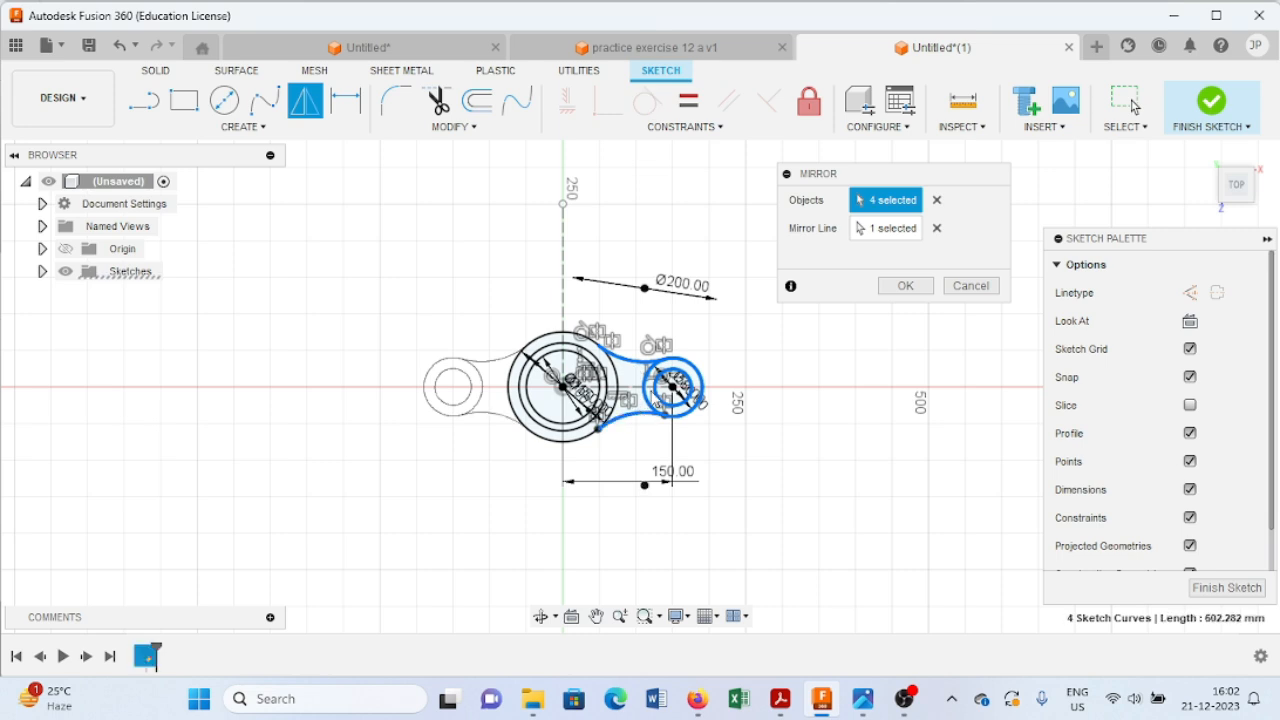
{"action": "left_click", "coordinate": [908, 286]}
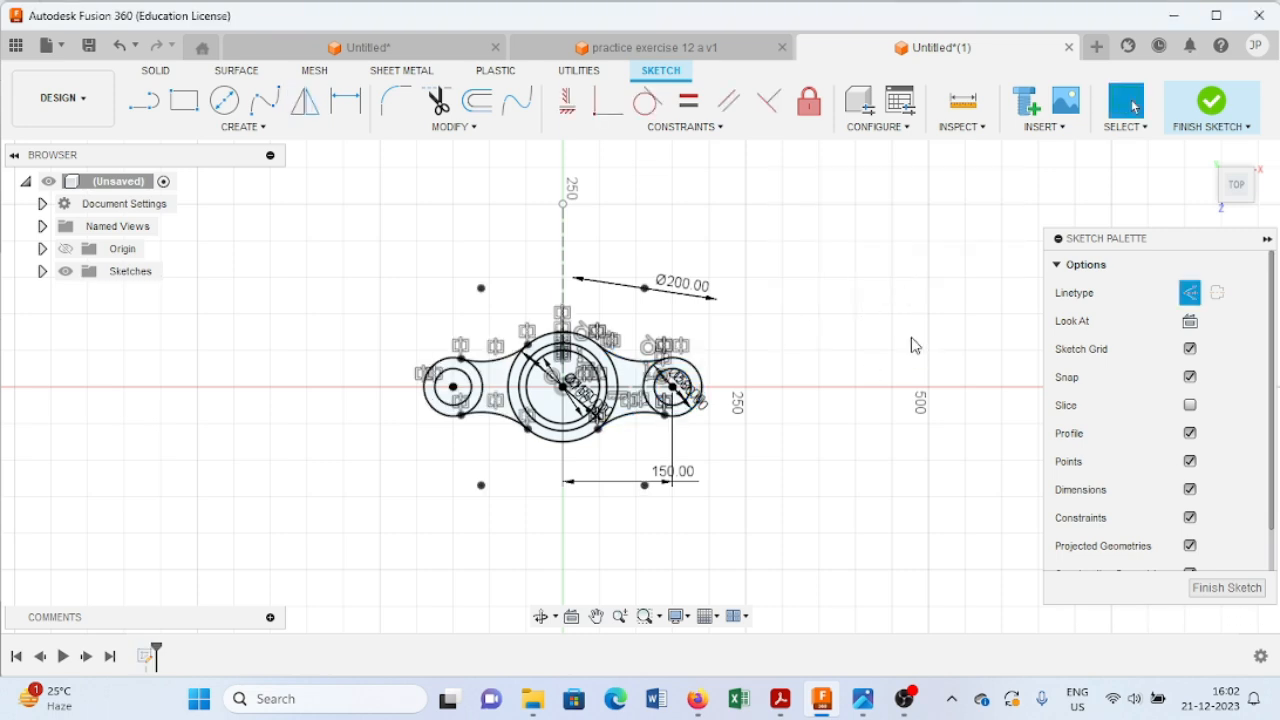
Compare the profile with the reference drawing AutoCAD_3D_Exercise_3.png, finish the sketch and switch to the isometric home view.
{"action": "left_click", "coordinate": [865, 710]}
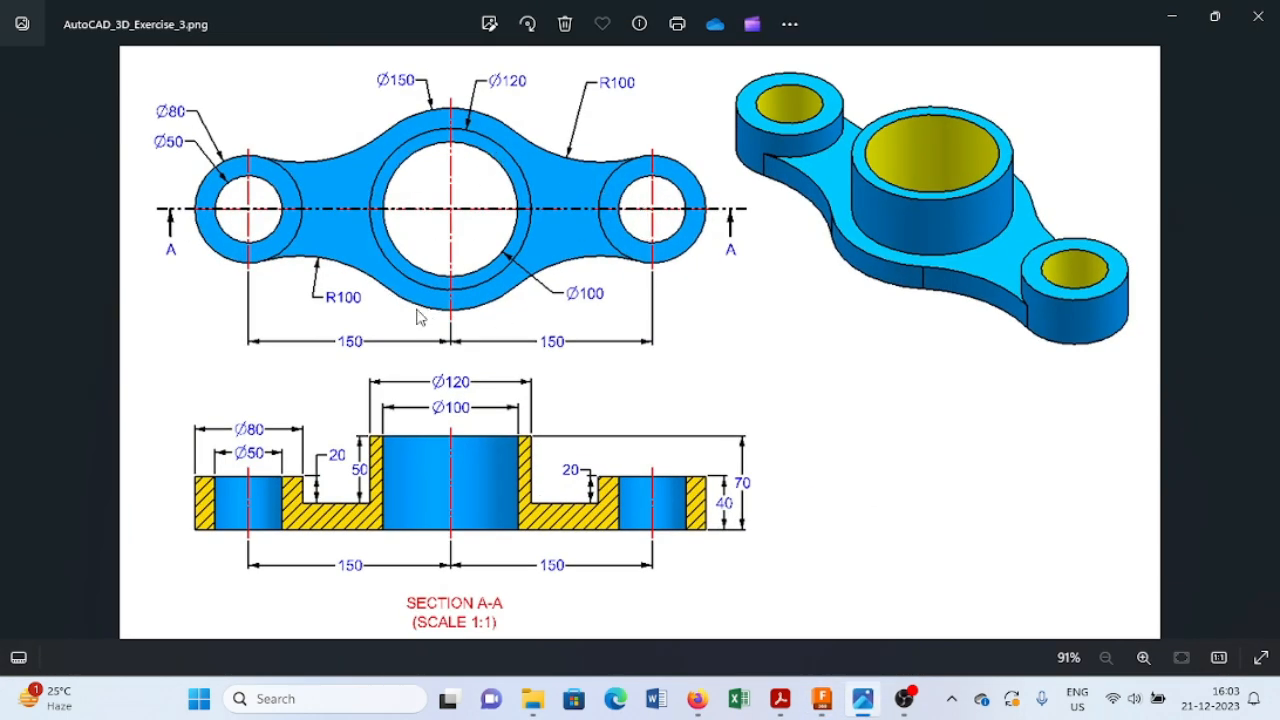
{"action": "left_click", "coordinate": [1172, 22]}
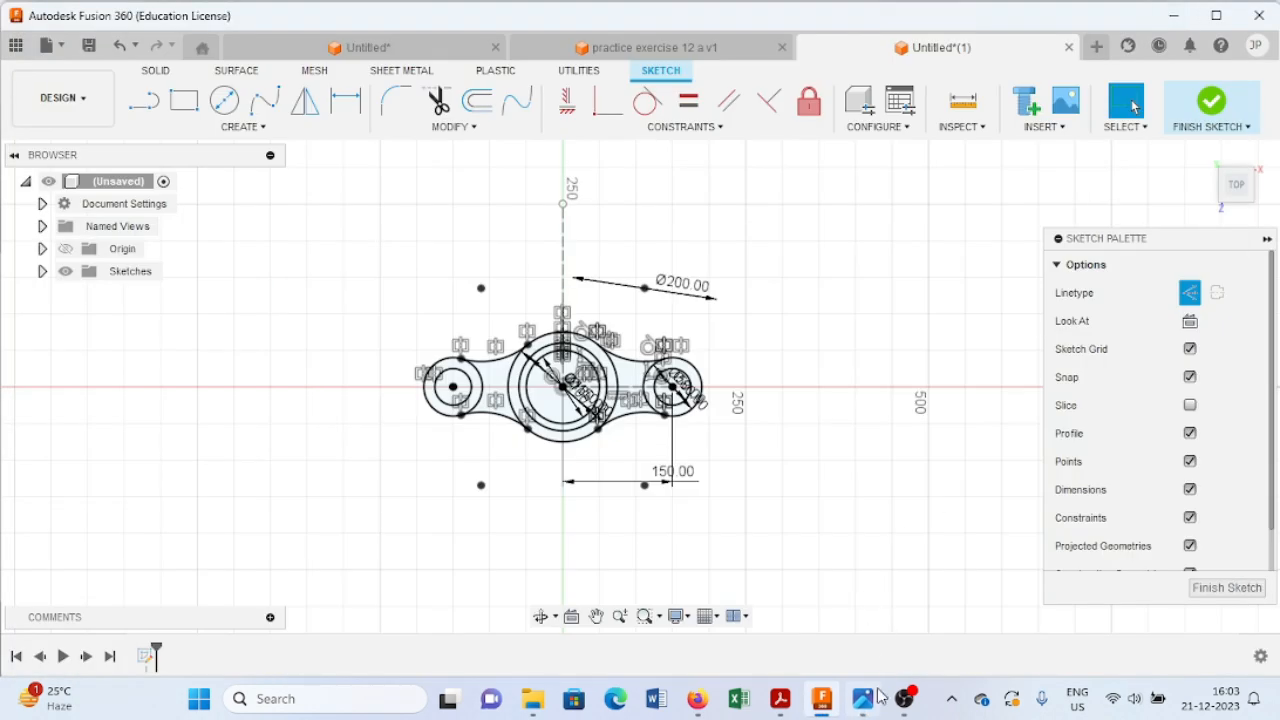
{"action": "left_click", "coordinate": [1211, 108]}
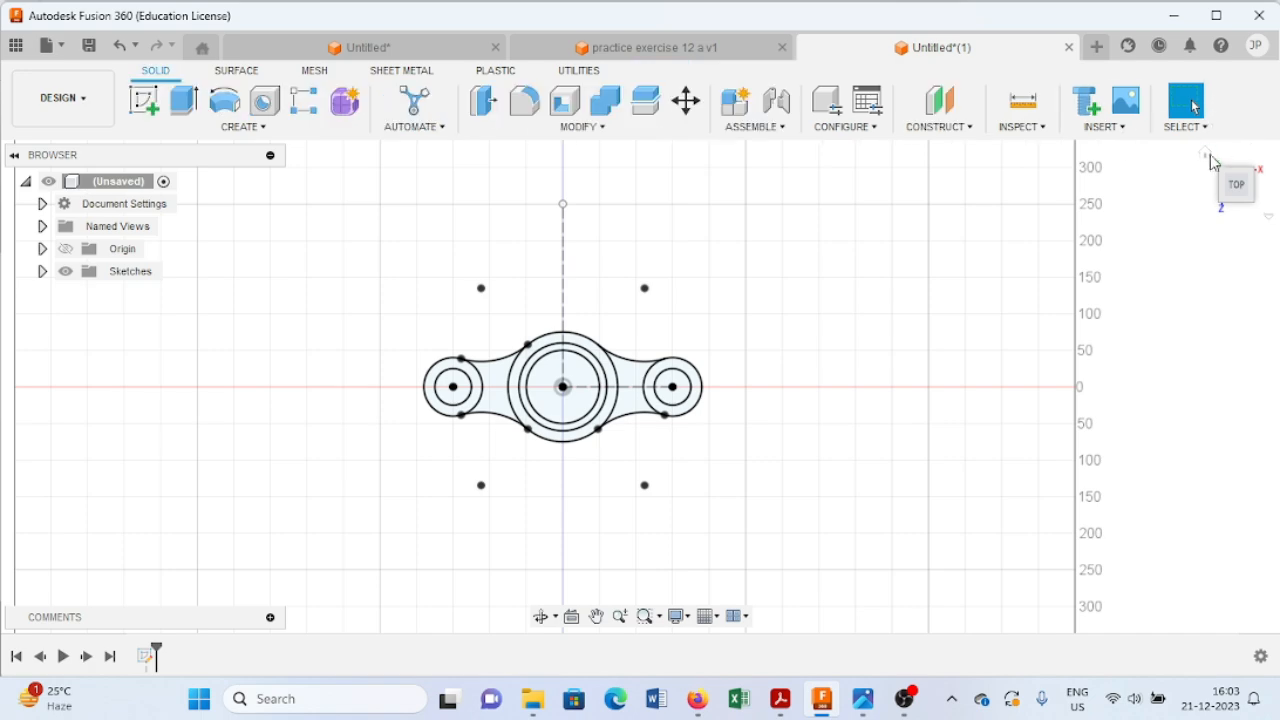
{"action": "left_click", "coordinate": [1207, 157]}
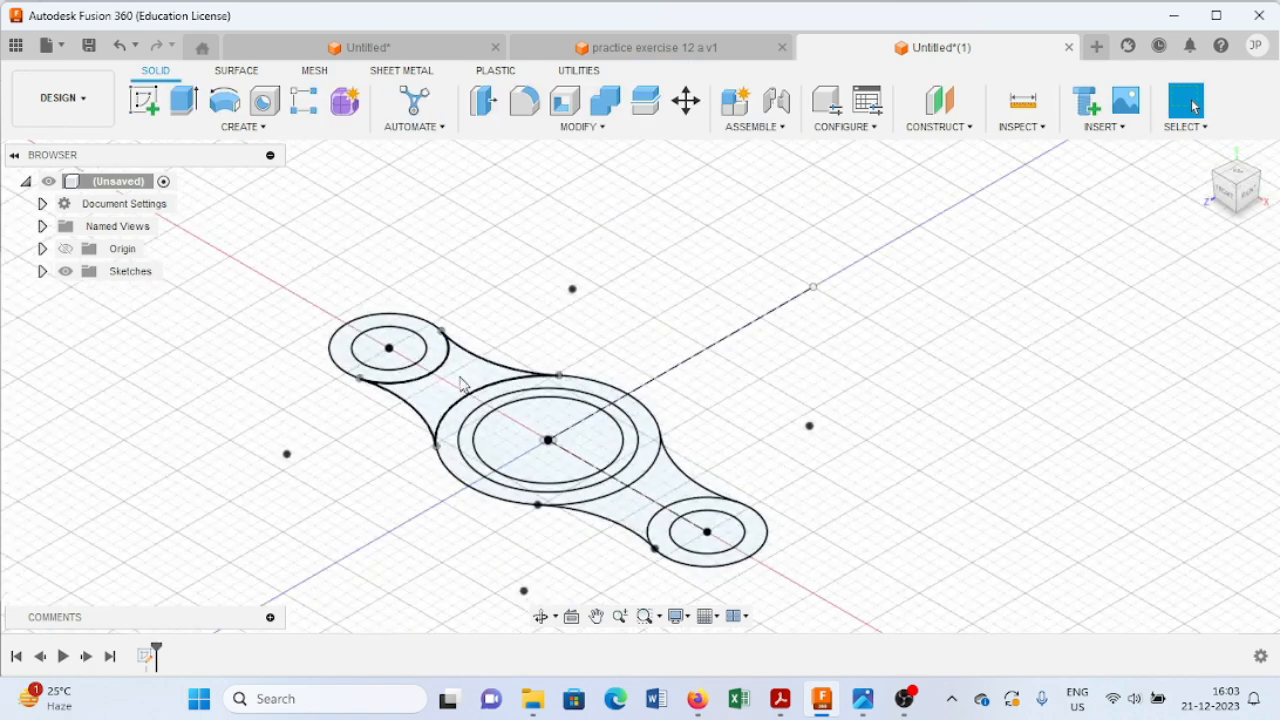
Check the section view in the reference drawing and extrude the link profile 20 mm as a new body, leaving the three bores open.
{"action": "left_click", "coordinate": [860, 698]}
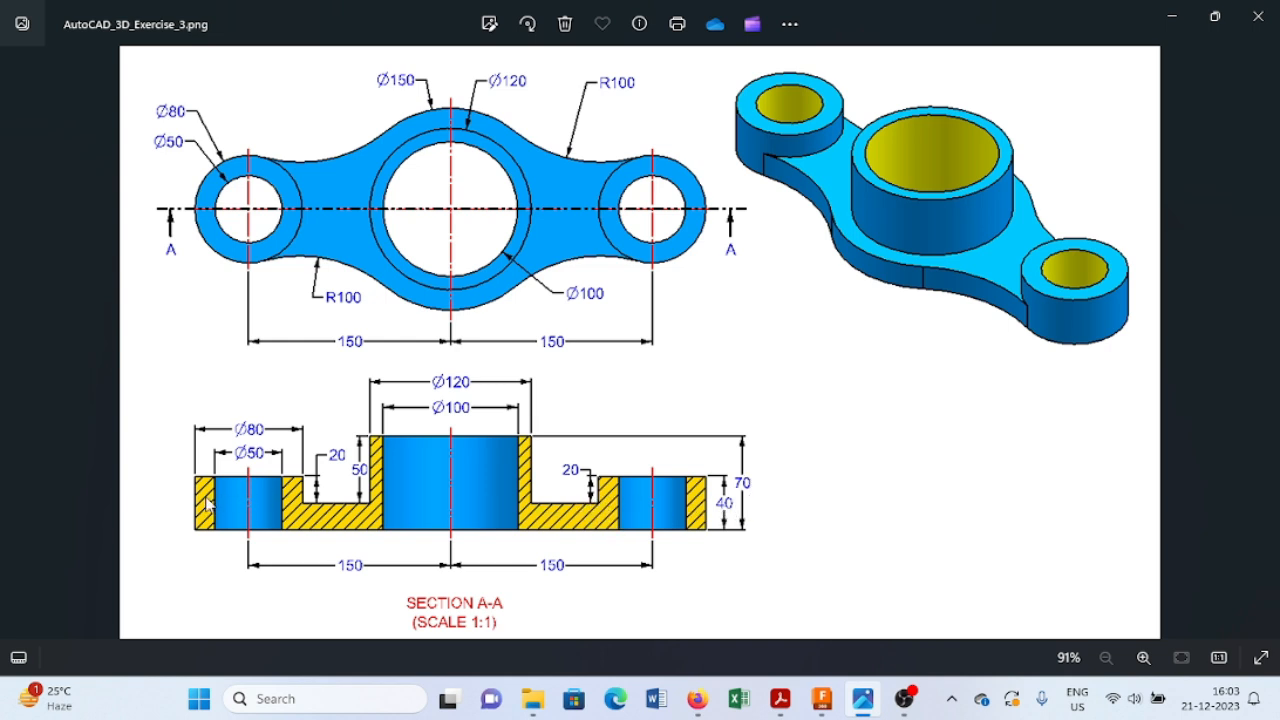
{"action": "left_click", "coordinate": [858, 698]}
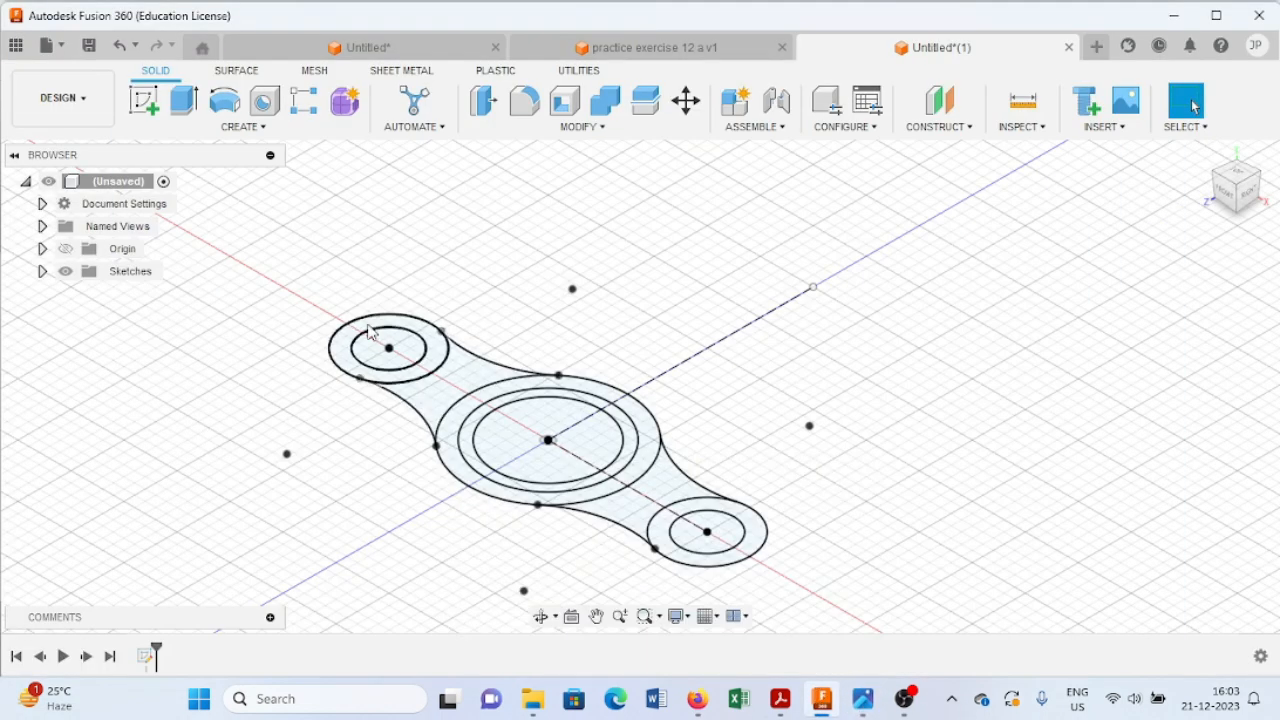
{"action": "left_click", "coordinate": [184, 101]}
{"action": "left_click", "coordinate": [447, 399]}
{"action": "left_click", "coordinate": [344, 365]}
{"action": "left_click", "coordinate": [455, 454]}
{"action": "left_click", "coordinate": [466, 442]}
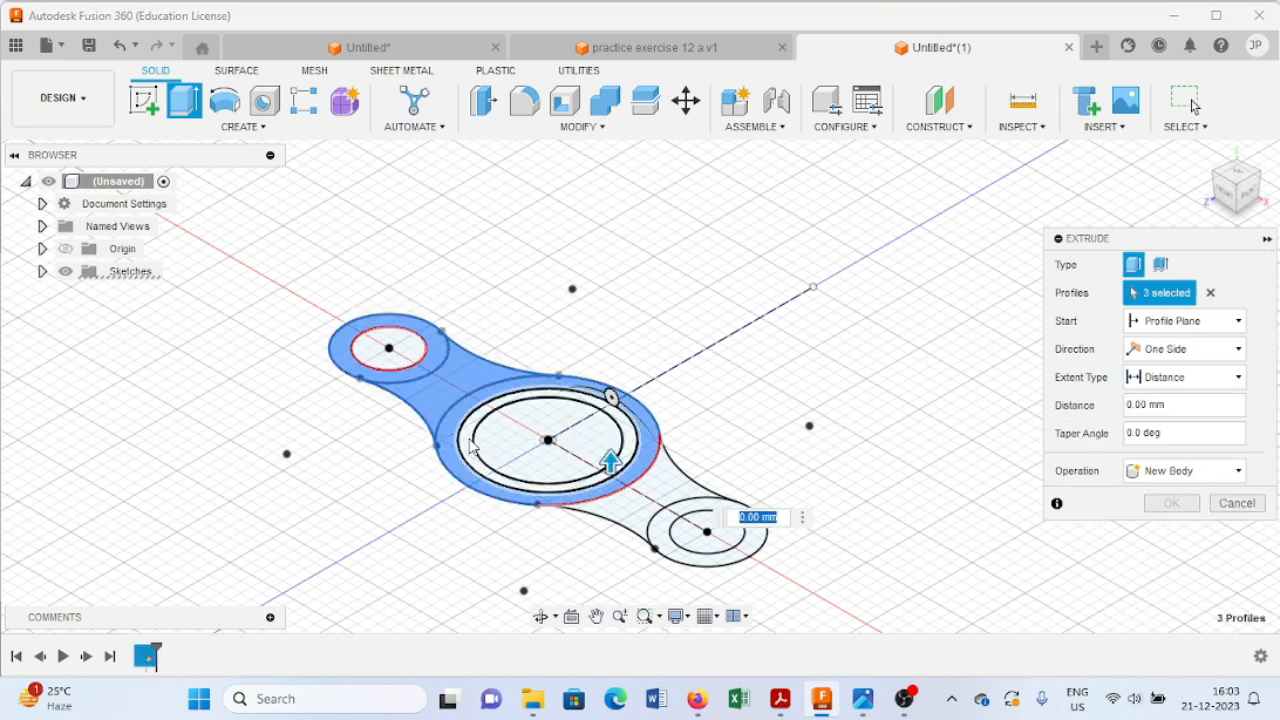
{"action": "left_click", "coordinate": [642, 508]}
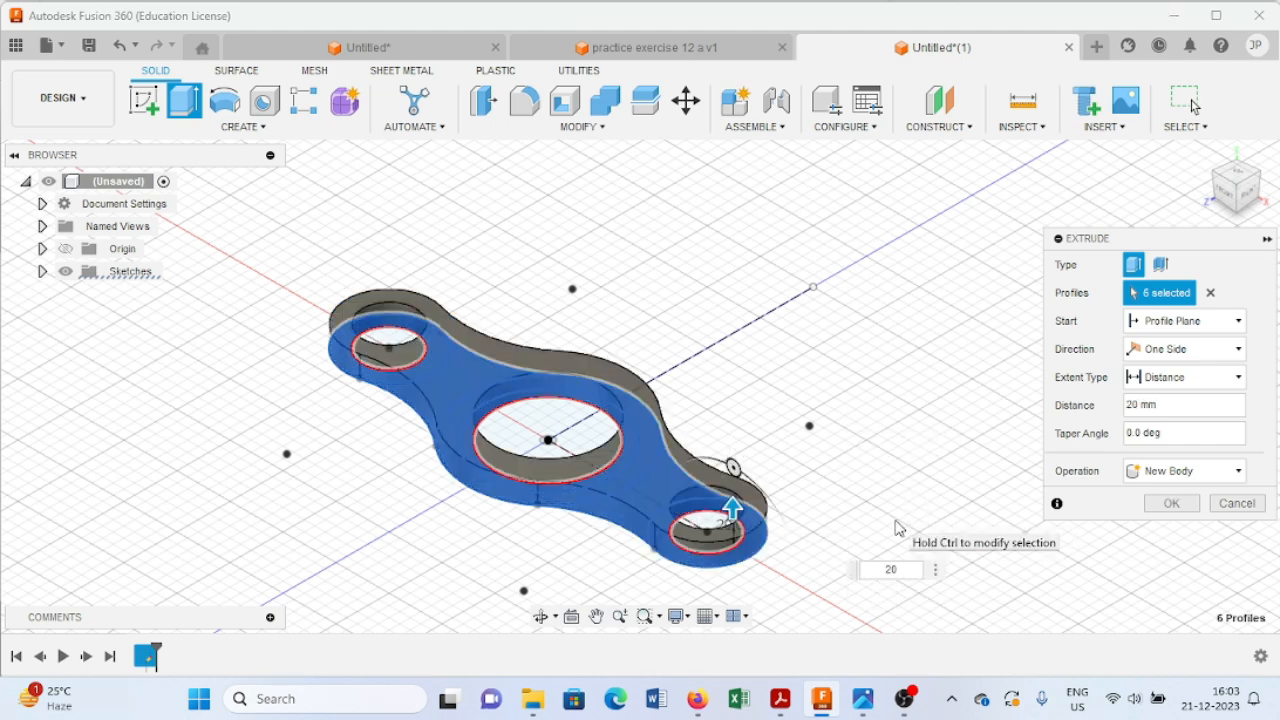
{"action": "key", "text": "Return"}
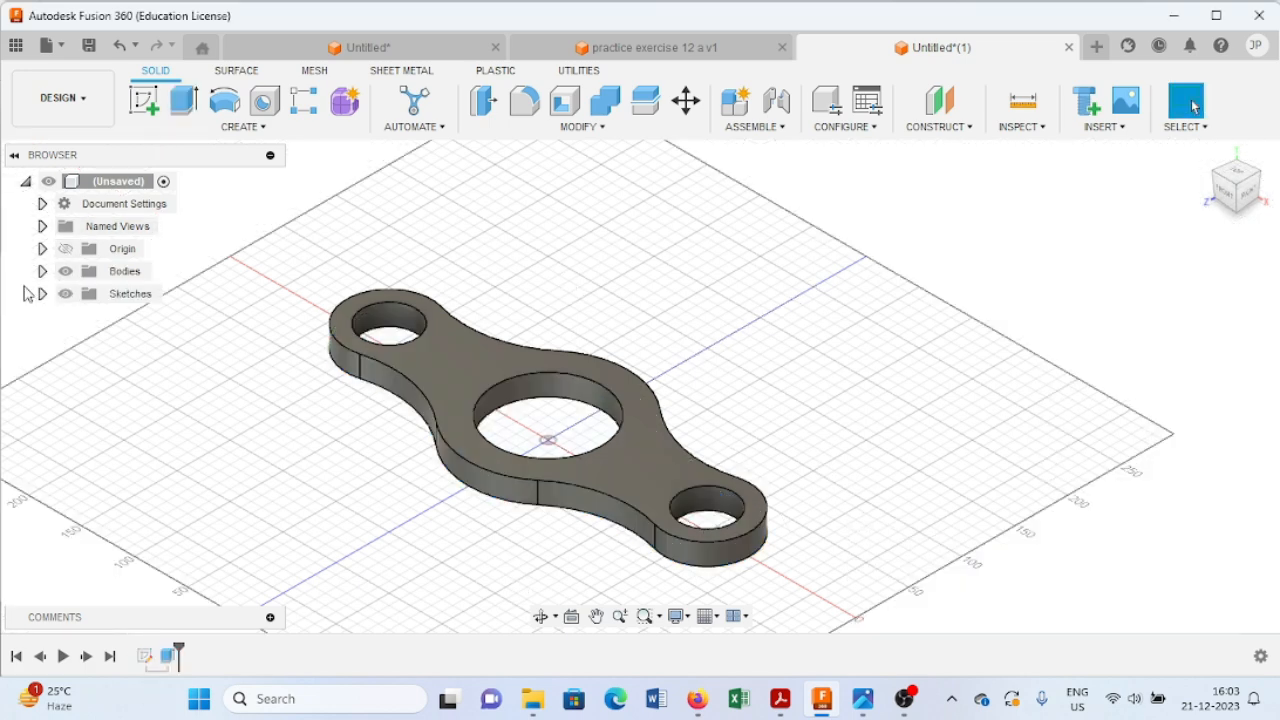
Make Sketch1 visible again for reuse of its profiles.
{"action": "left_click", "coordinate": [42, 294]}
{"action": "left_click", "coordinate": [83, 320]}
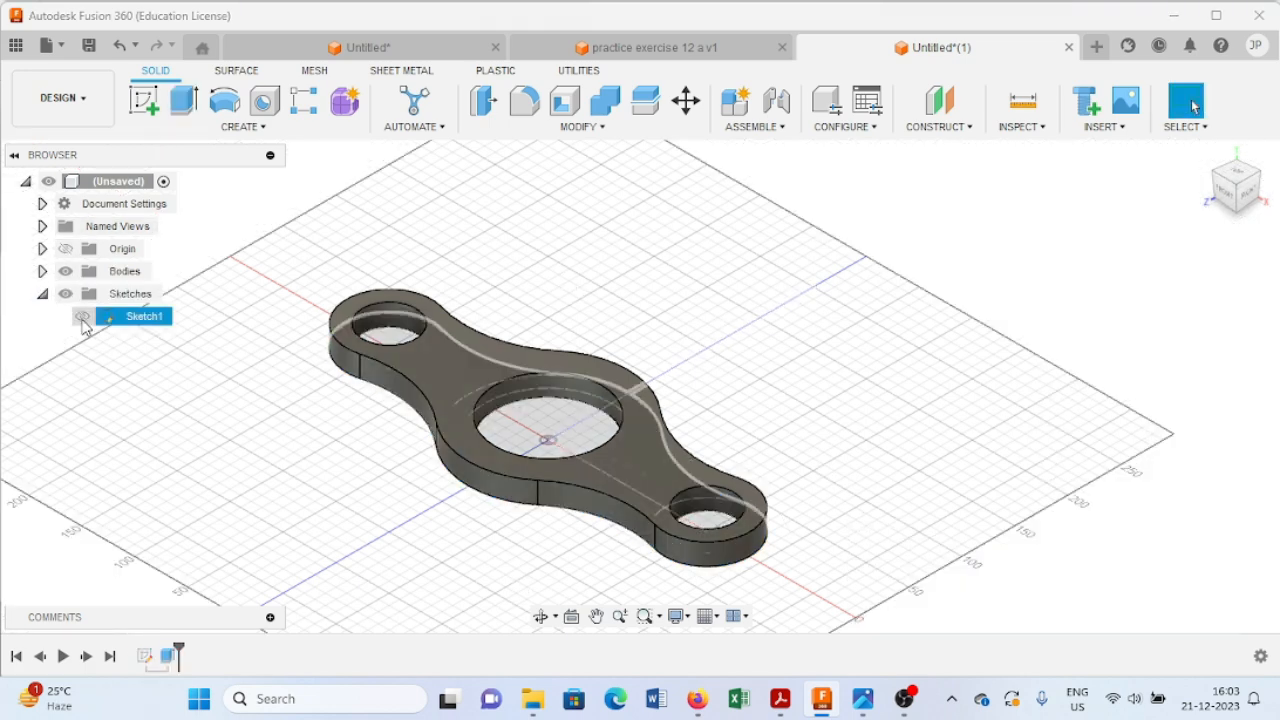
{"action": "left_click", "coordinate": [83, 318]}
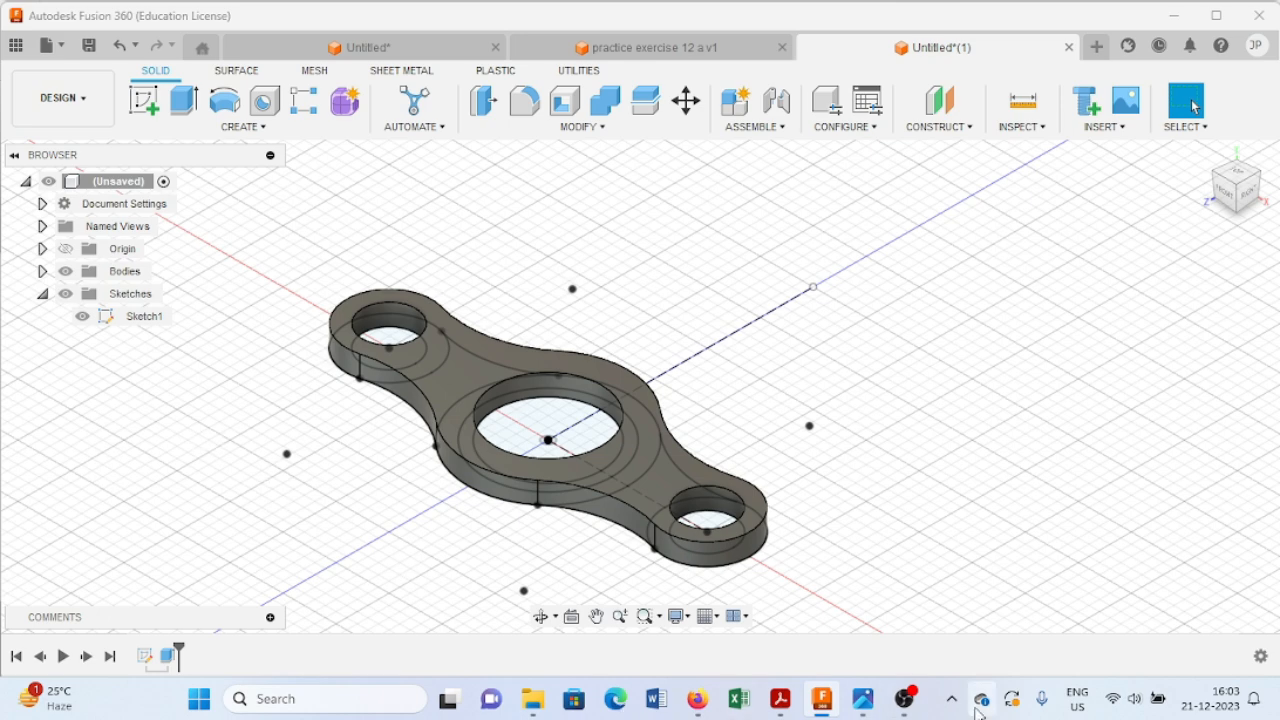
Check the central boss height in the section view of AutoCAD_3D_Exercise_3.png and start the Extrude command for the boss.
{"action": "mouse_move", "coordinate": [873, 711]}
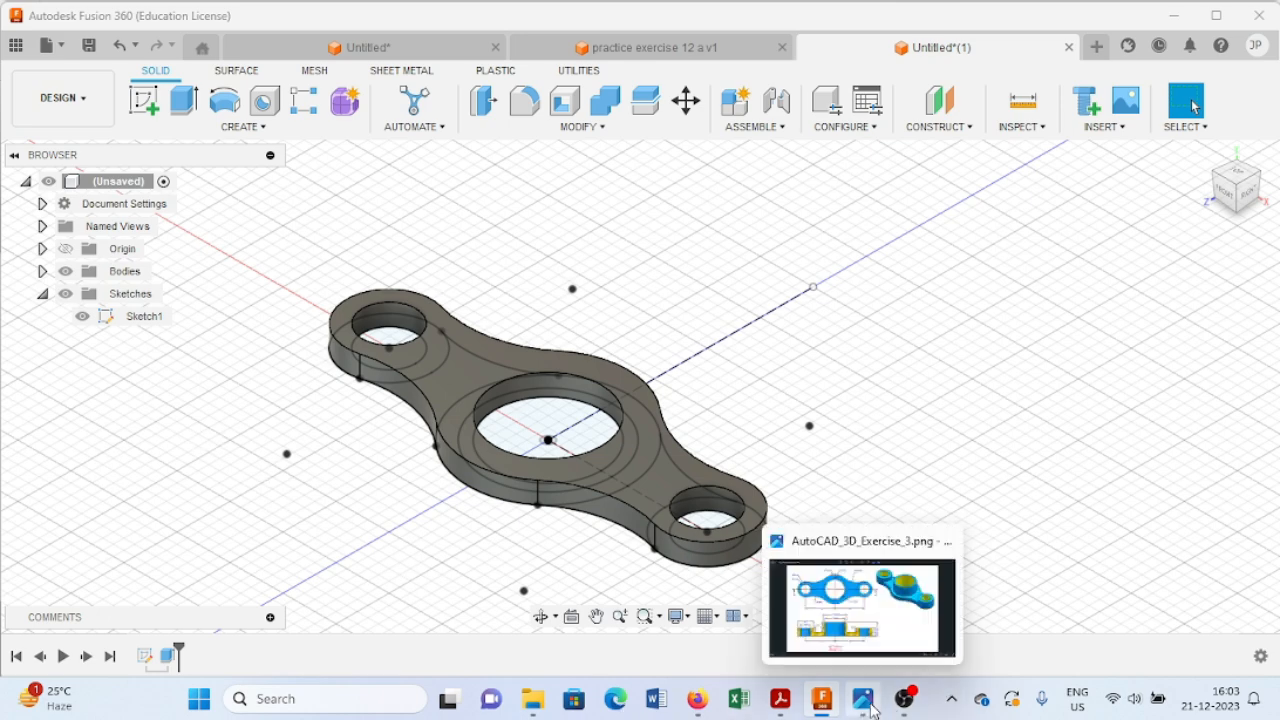
{"action": "left_click", "coordinate": [866, 704]}
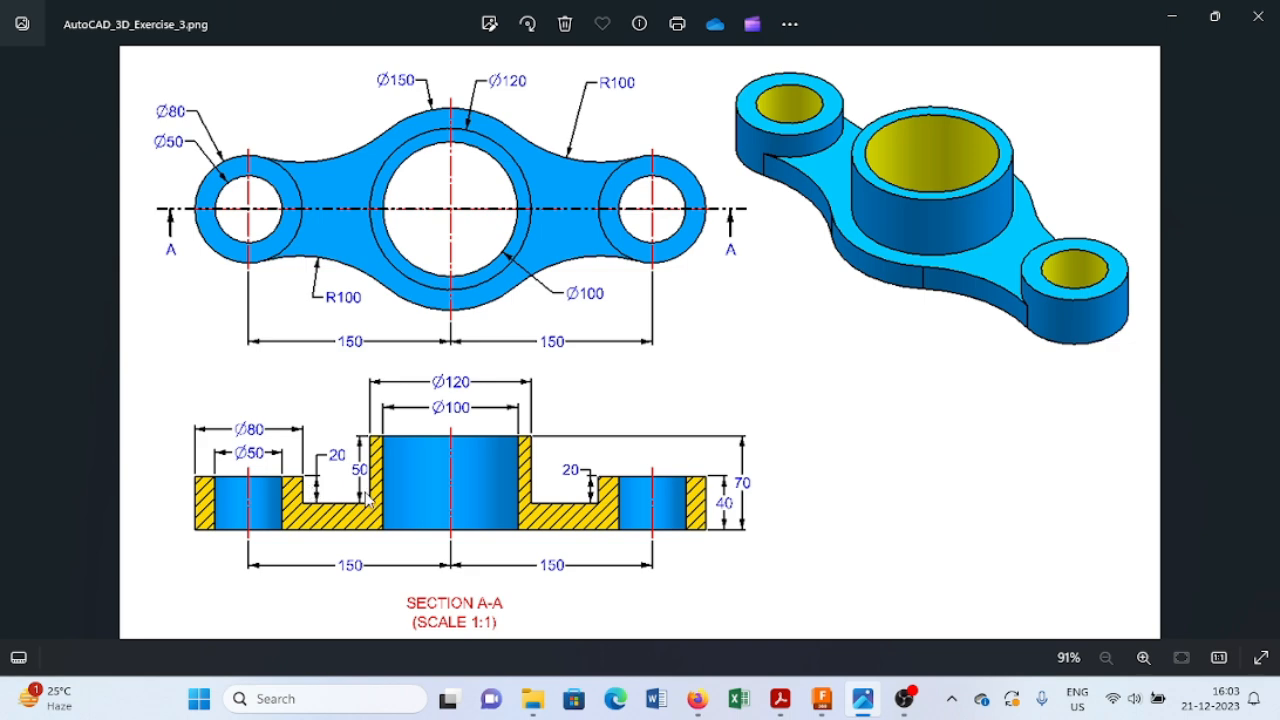
{"action": "left_click", "coordinate": [822, 699]}
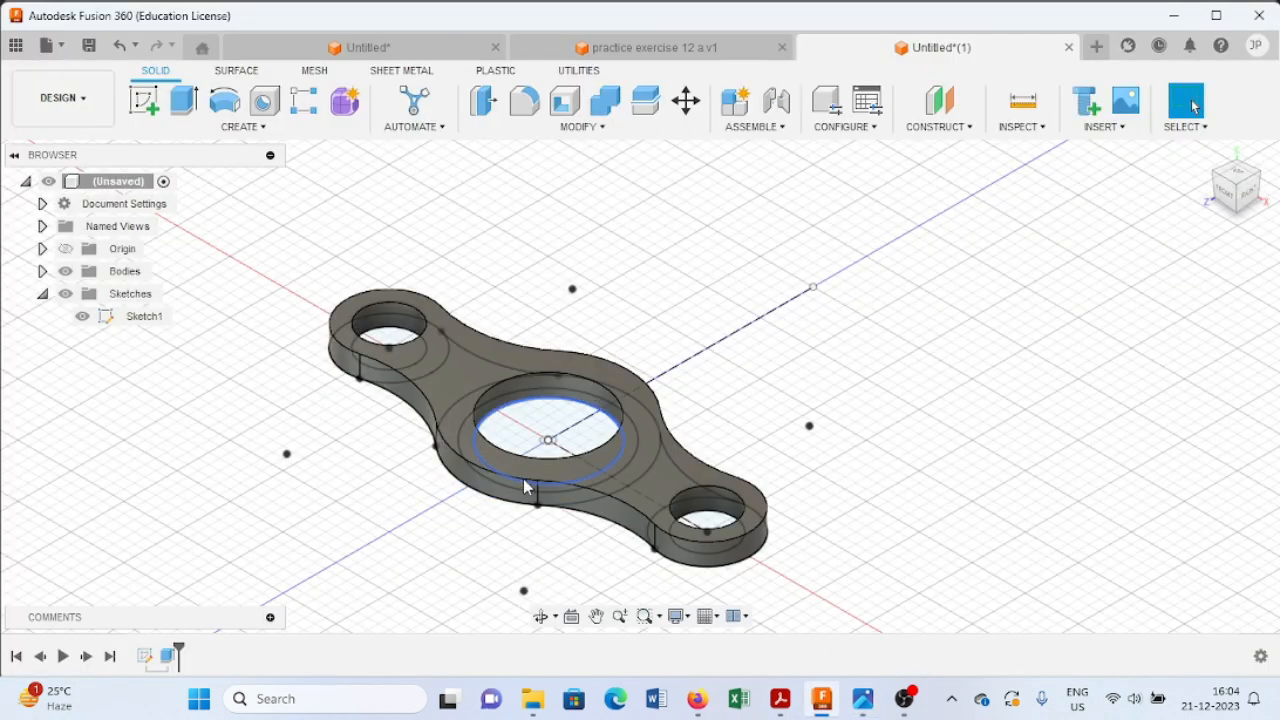
{"action": "left_click", "coordinate": [579, 475]}
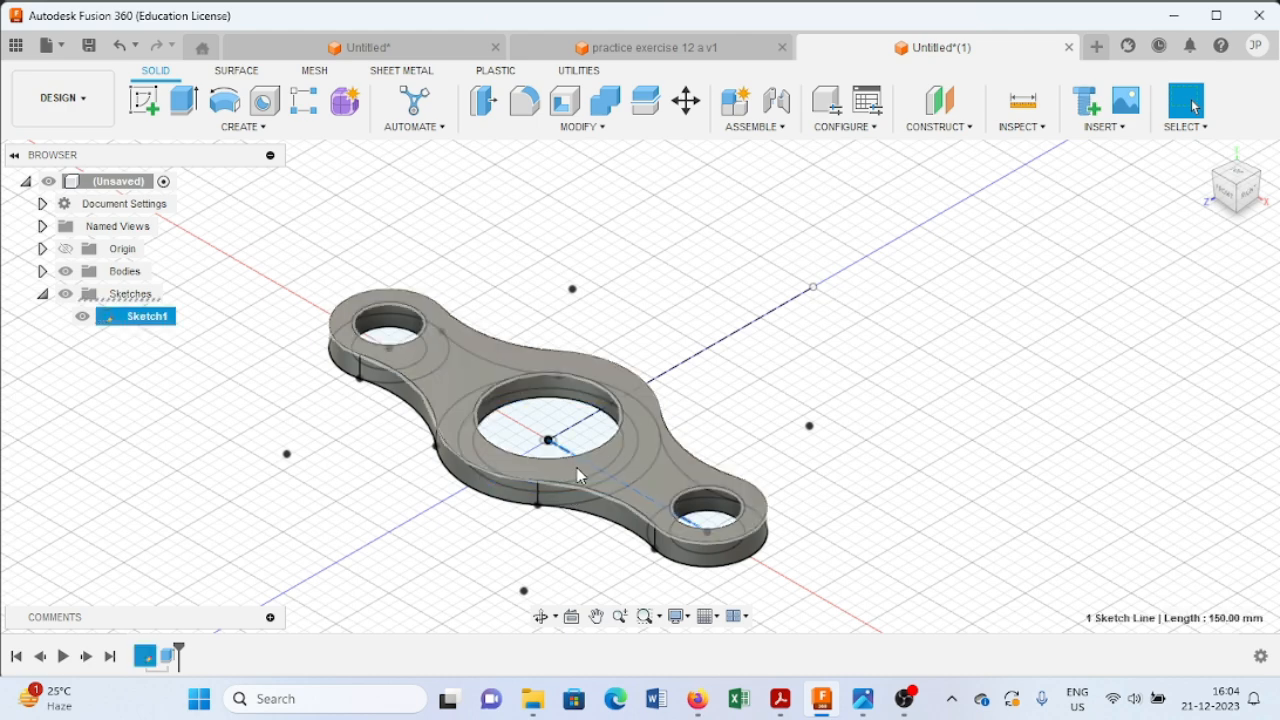
{"action": "left_click", "coordinate": [192, 100]}
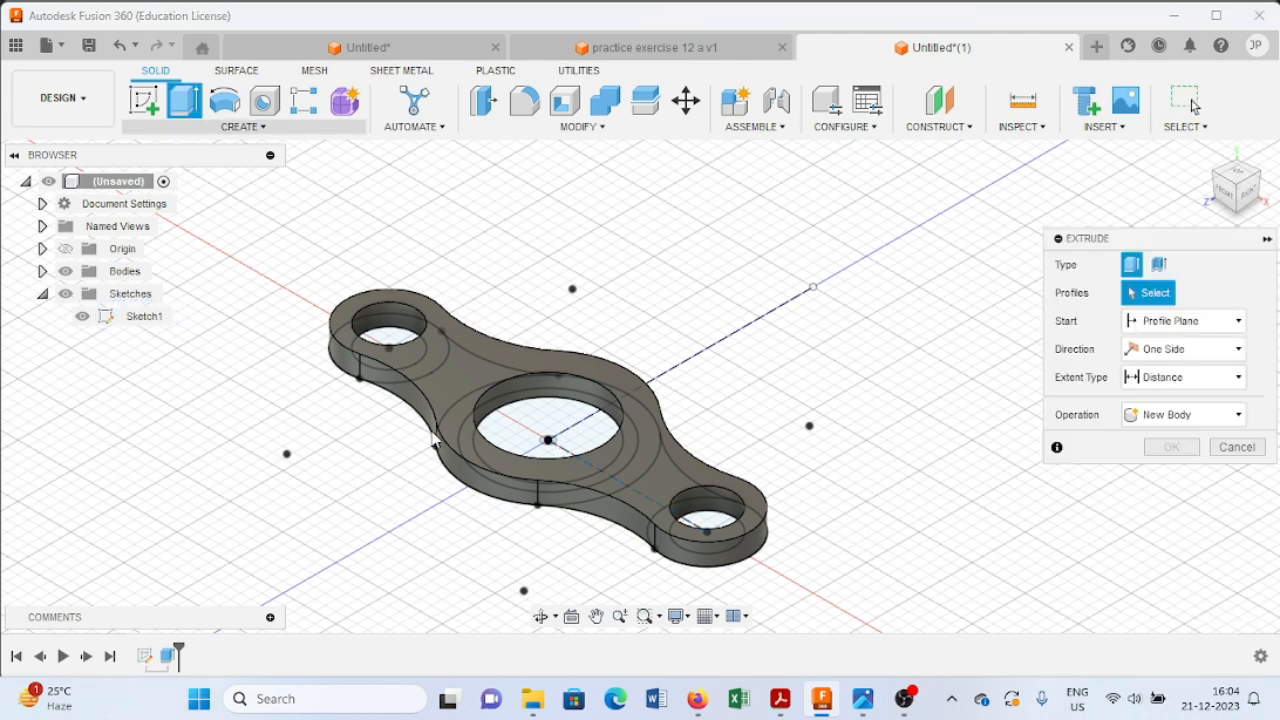
{"action": "left_click", "coordinate": [557, 486]}
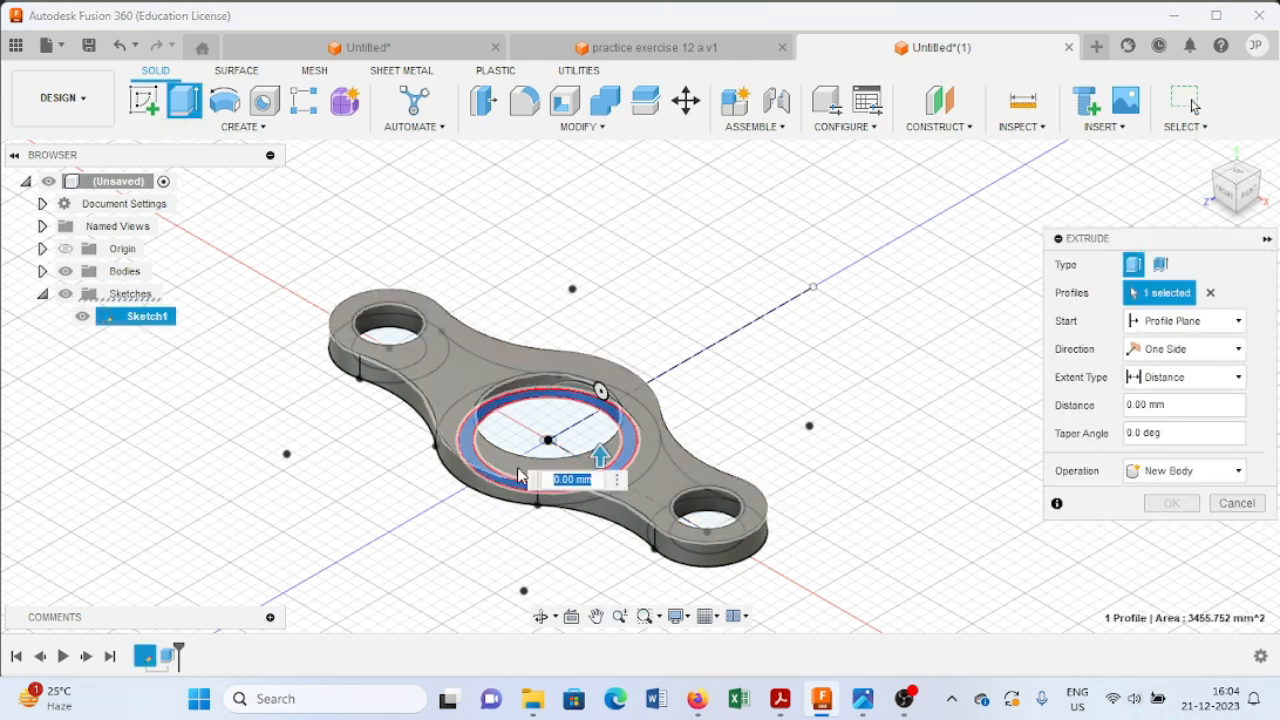
{"action": "left_click", "coordinate": [519, 466]}
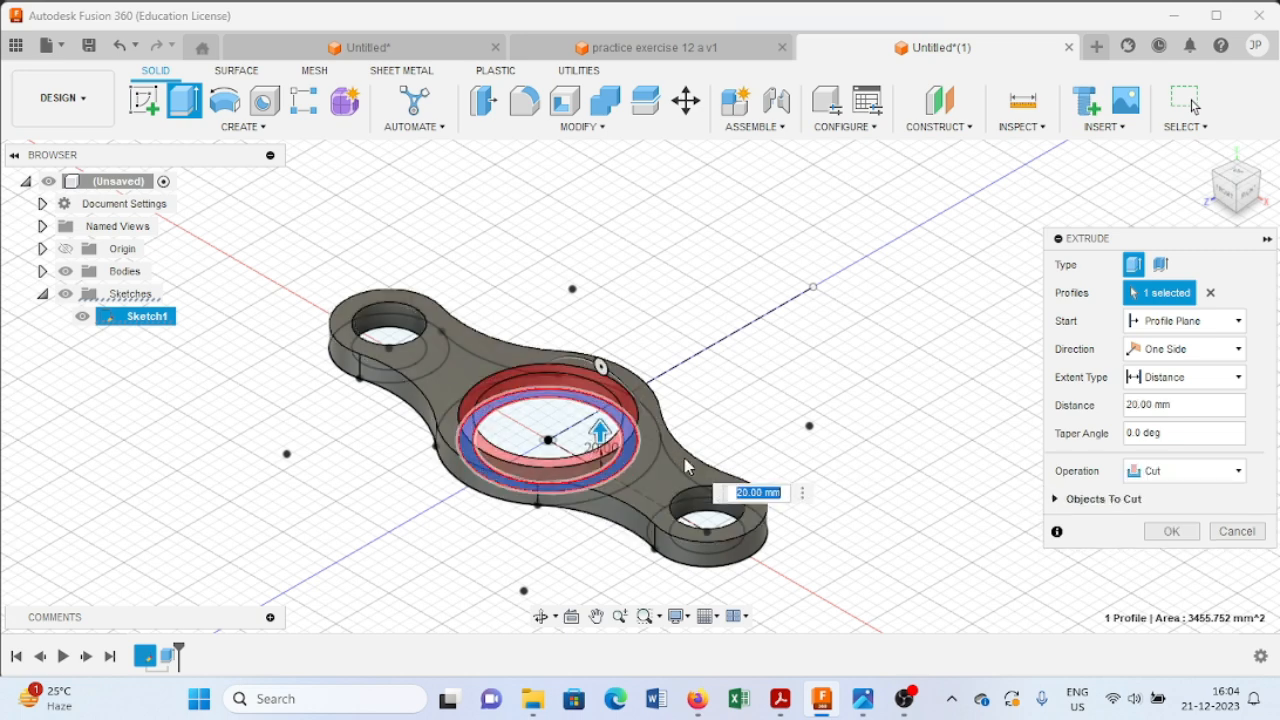
{"action": "middle_click_drag", "start_coordinate": [356, 593], "coordinate": [394, 591], "text": "shift"}
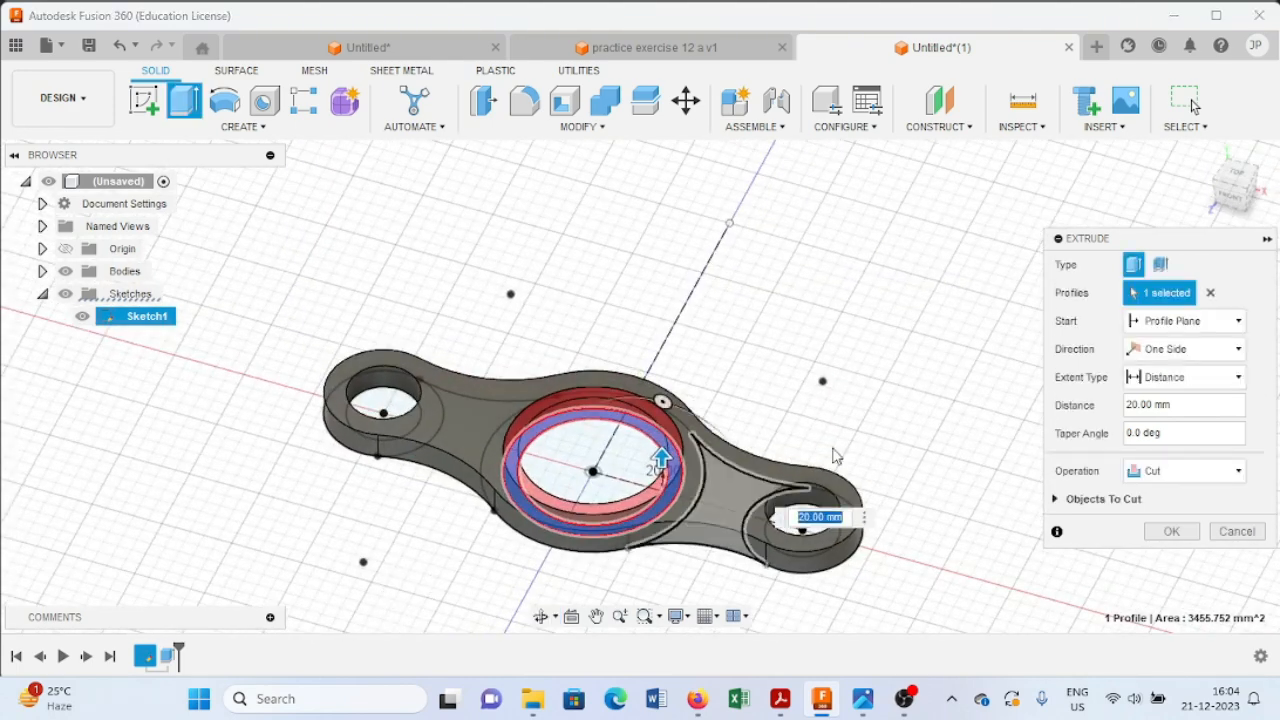
{"action": "left_click", "coordinate": [1213, 289]}
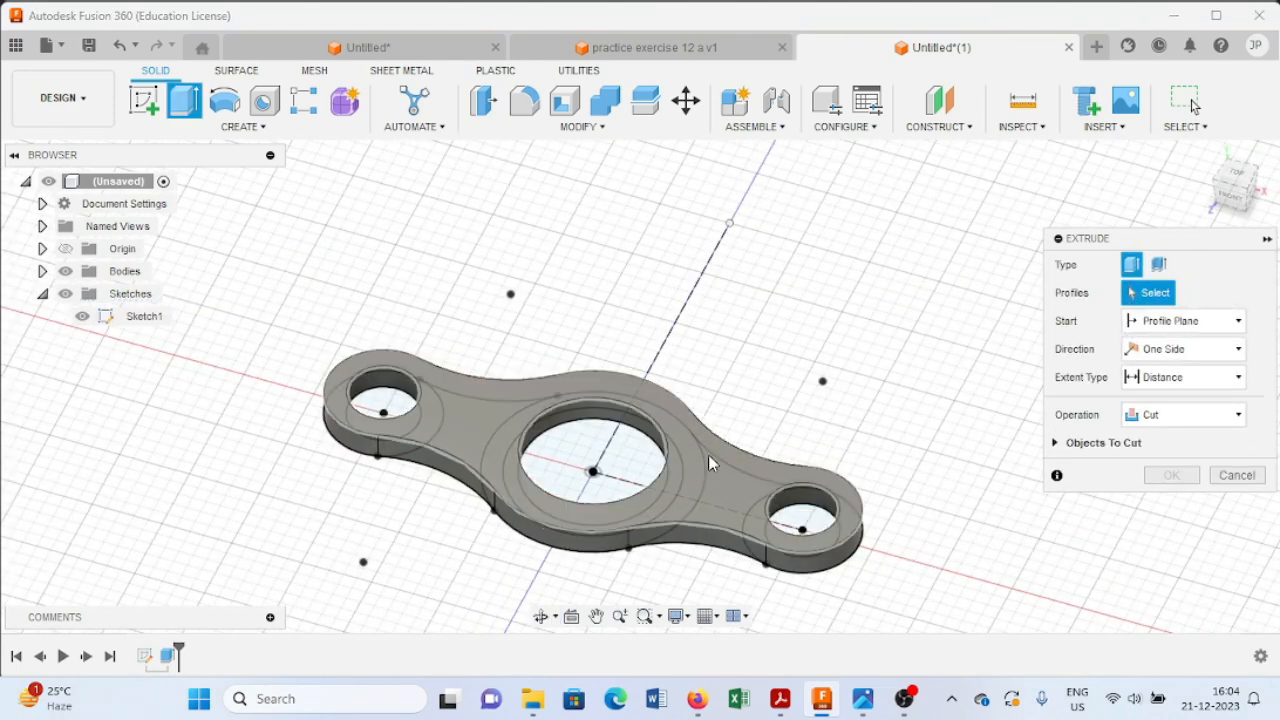
Following the section view, extrude the central ring between the Ø100 and Ø120 circles 70 mm upward and join it to the base plate.
{"action": "middle_click_drag", "start_coordinate": [772, 356], "coordinate": [754, 230], "text": "shift"}
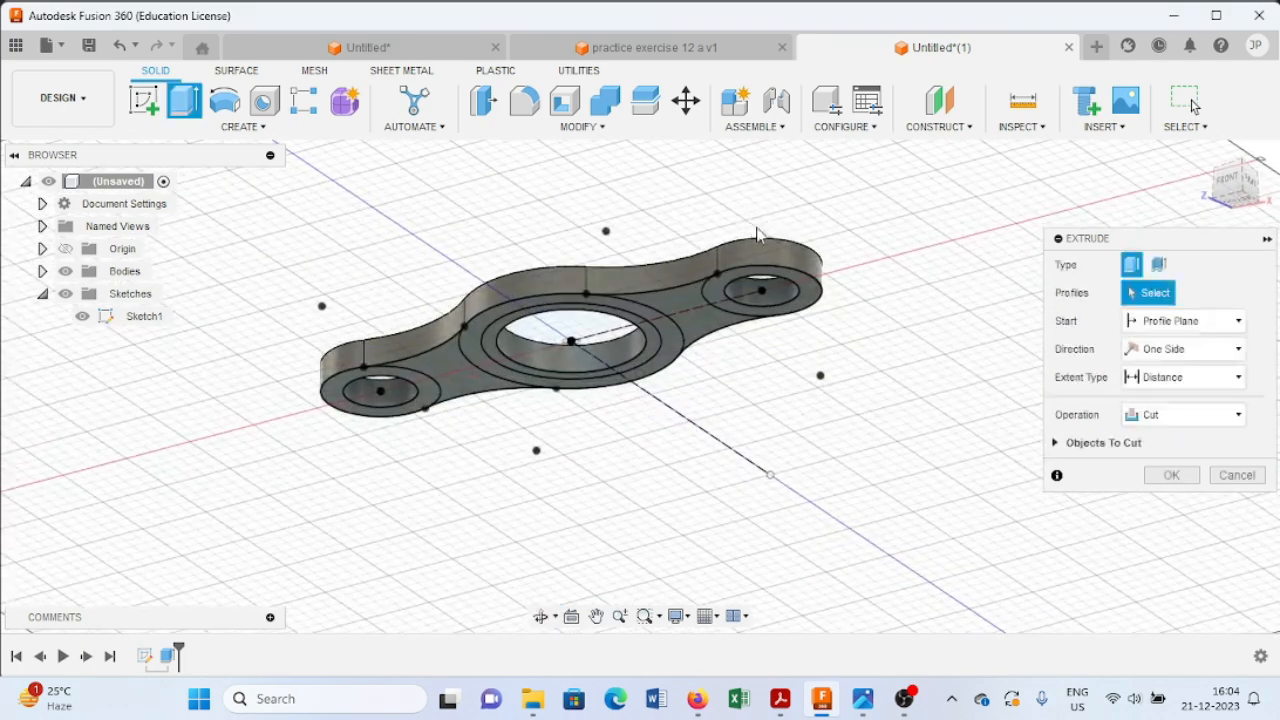
{"action": "left_click", "coordinate": [508, 354]}
{"action": "middle_click_drag", "start_coordinate": [477, 209], "coordinate": [504, 280], "text": "shift"}
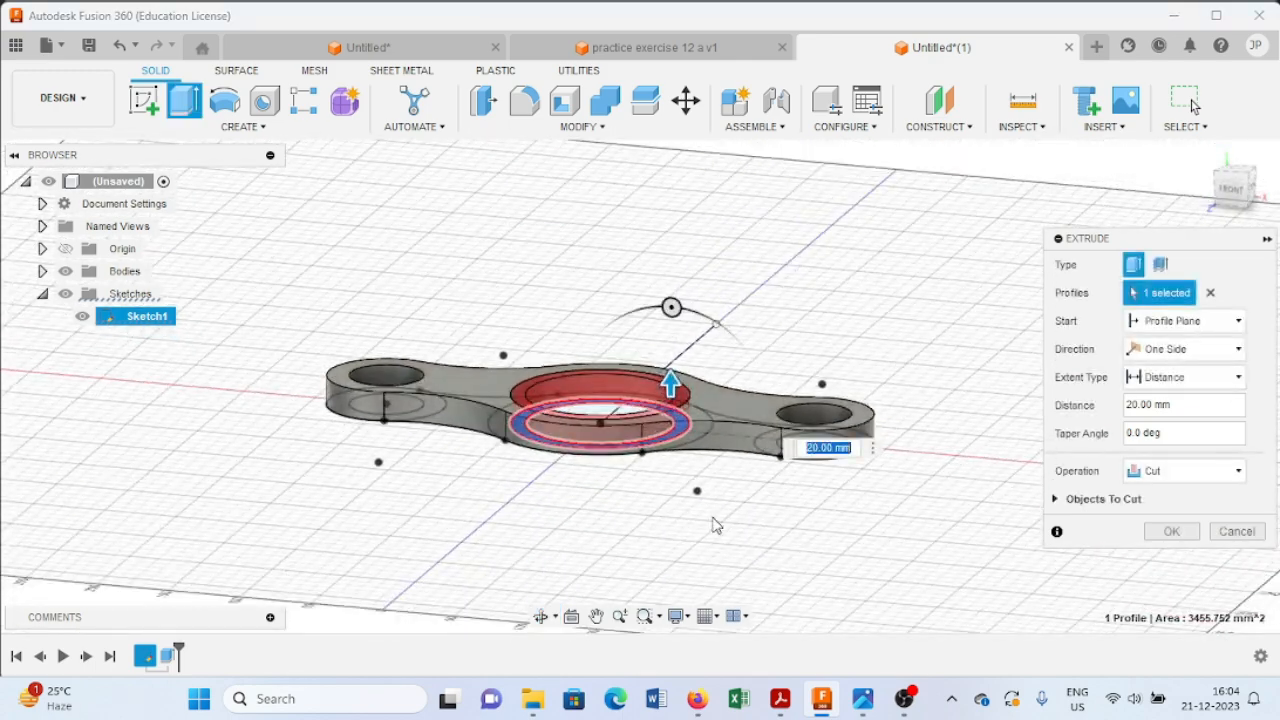
{"action": "left_click", "coordinate": [863, 700]}
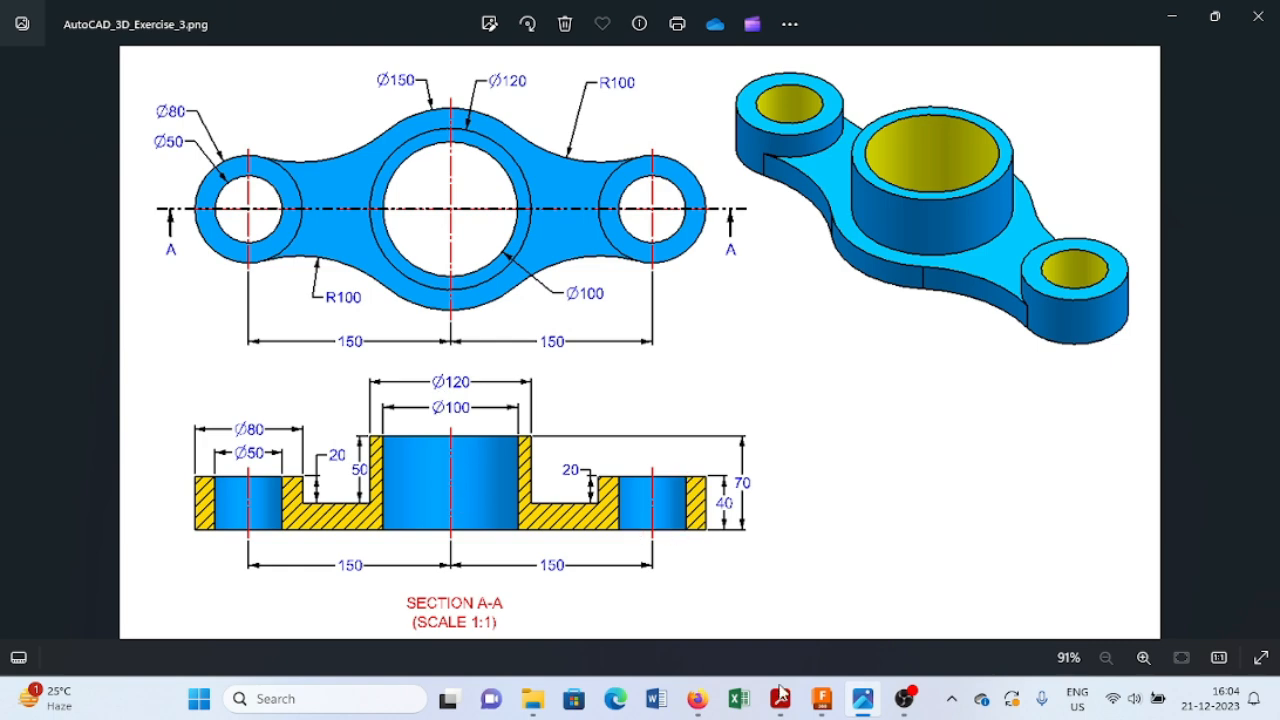
{"action": "left_click", "coordinate": [866, 694]}
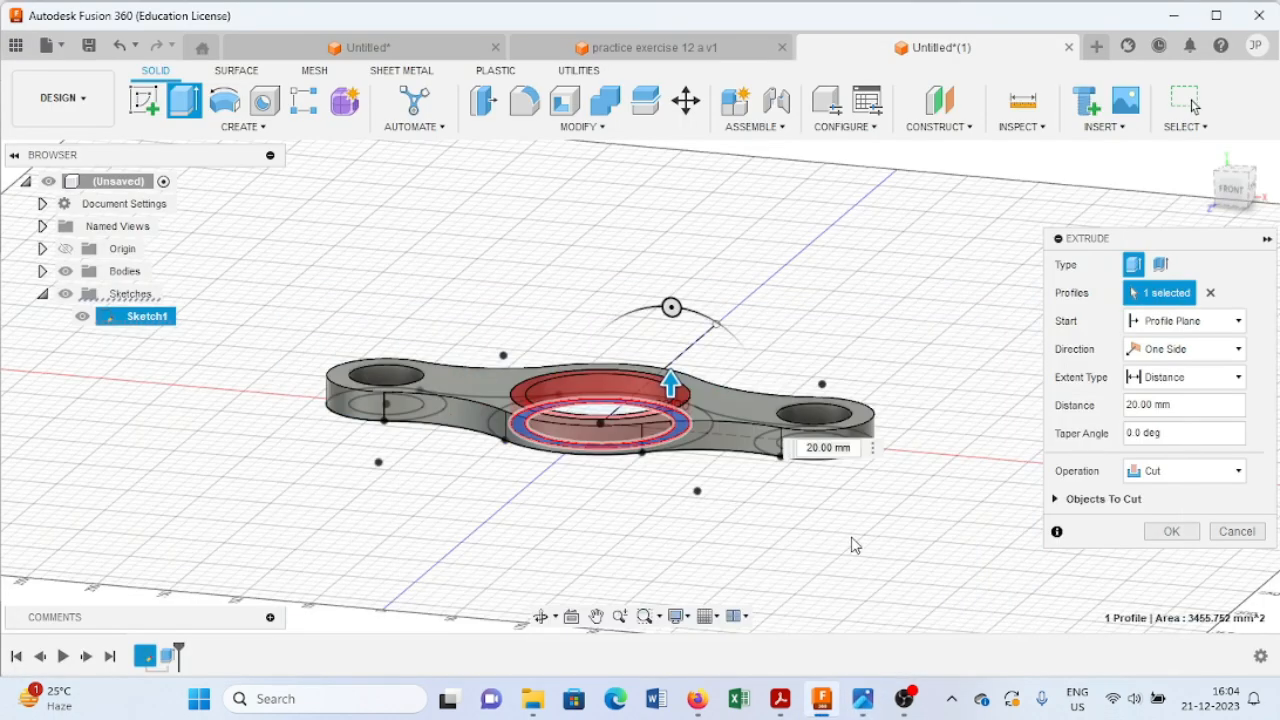
{"action": "left_click_drag", "start_coordinate": [1190, 405], "coordinate": [1093, 410]}
{"action": "type", "text": "70"}
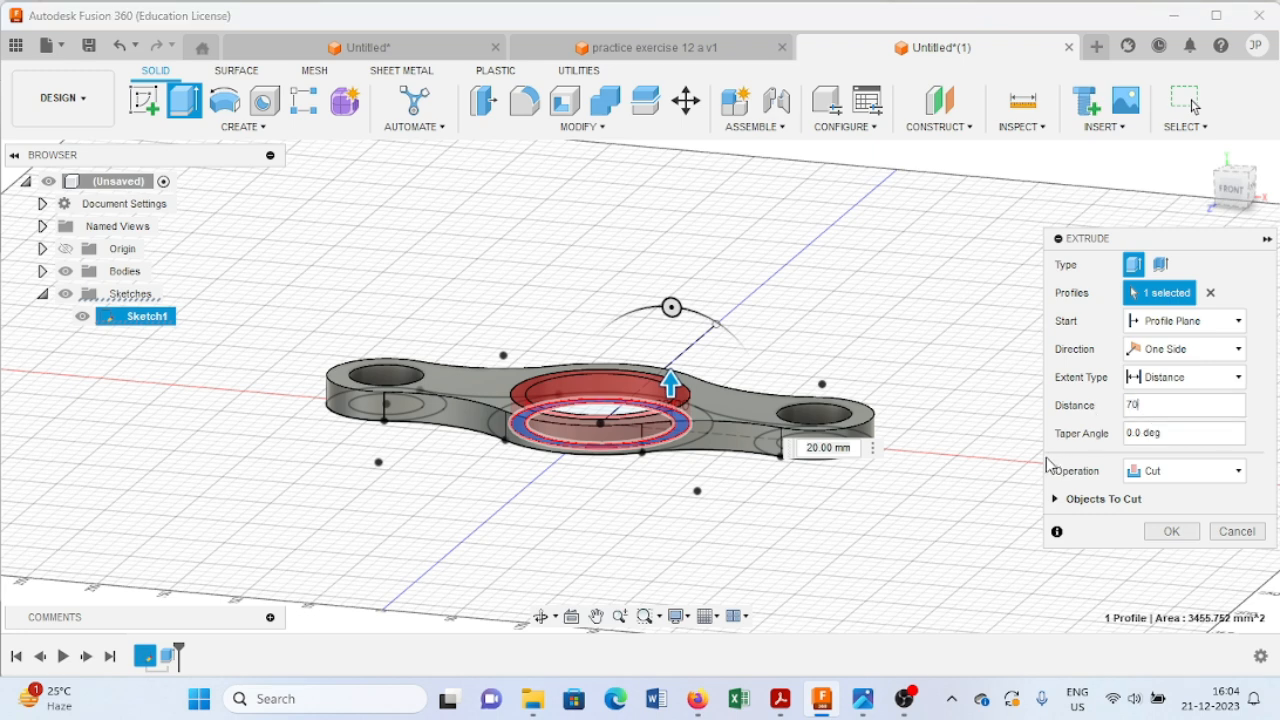
{"action": "left_click", "coordinate": [1228, 472]}
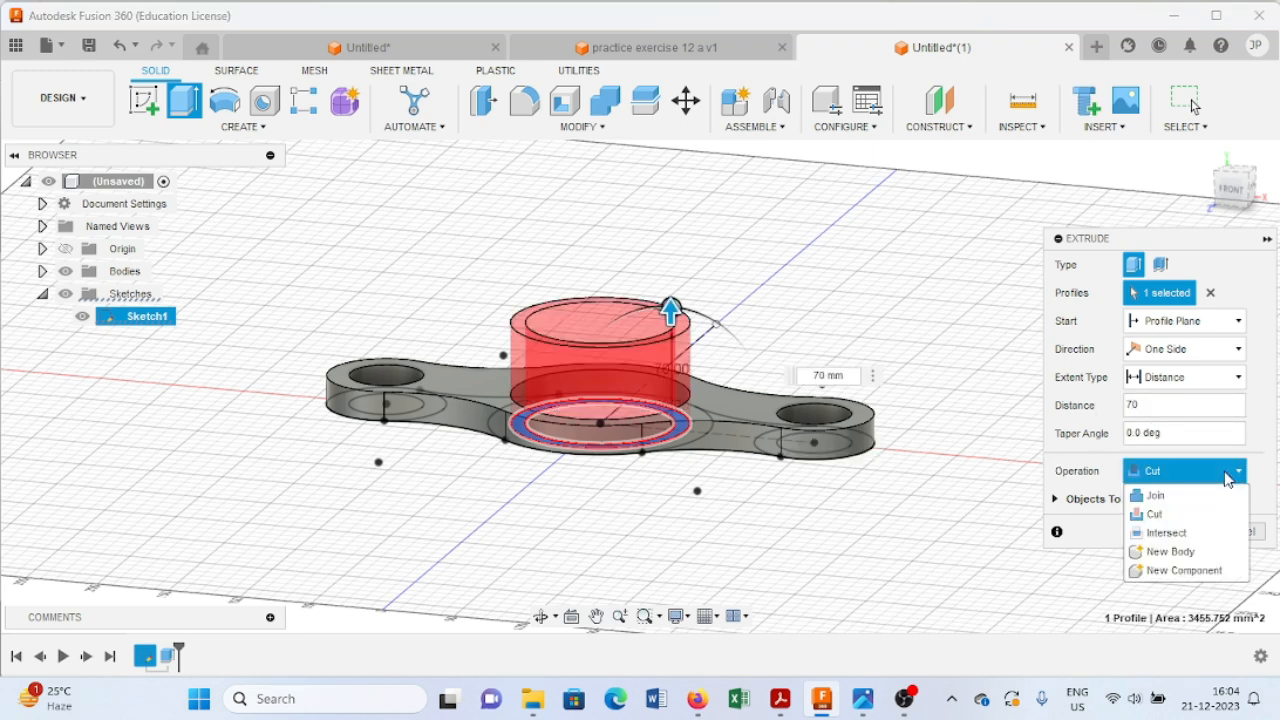
{"action": "left_click", "coordinate": [1190, 498]}
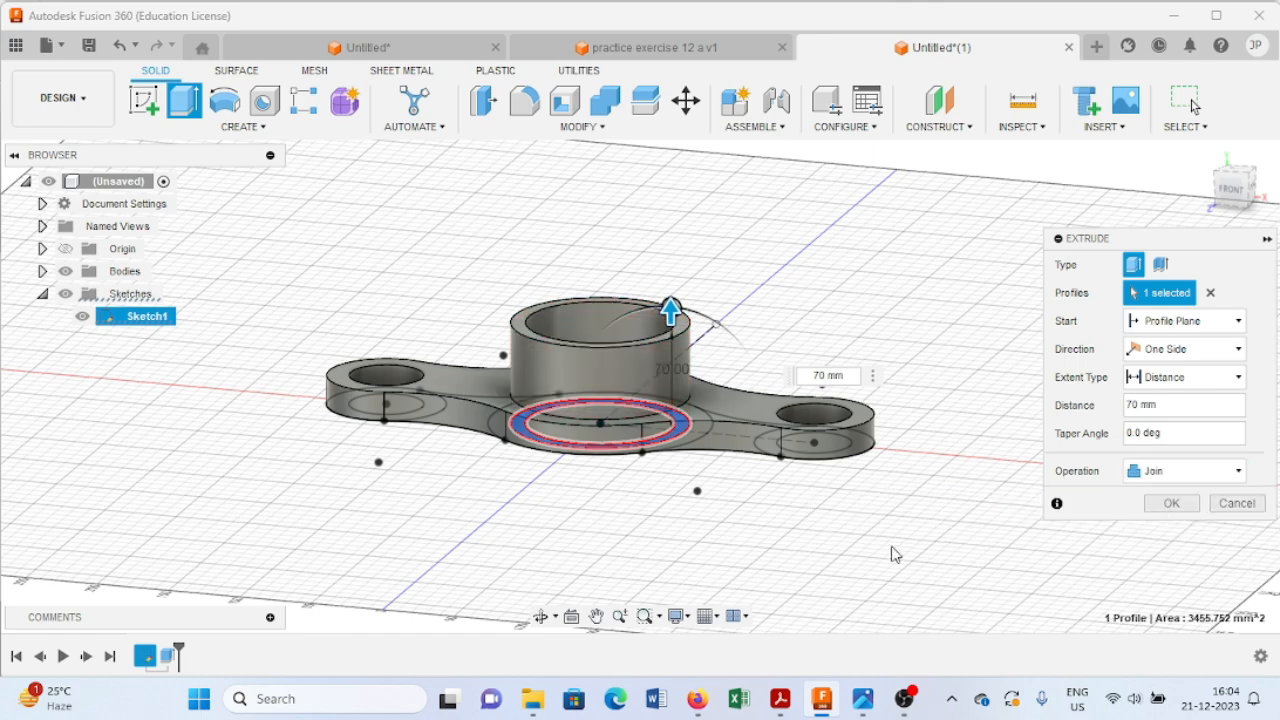
{"action": "middle_click_drag", "start_coordinate": [757, 243], "coordinate": [588, 341], "text": "shift"}
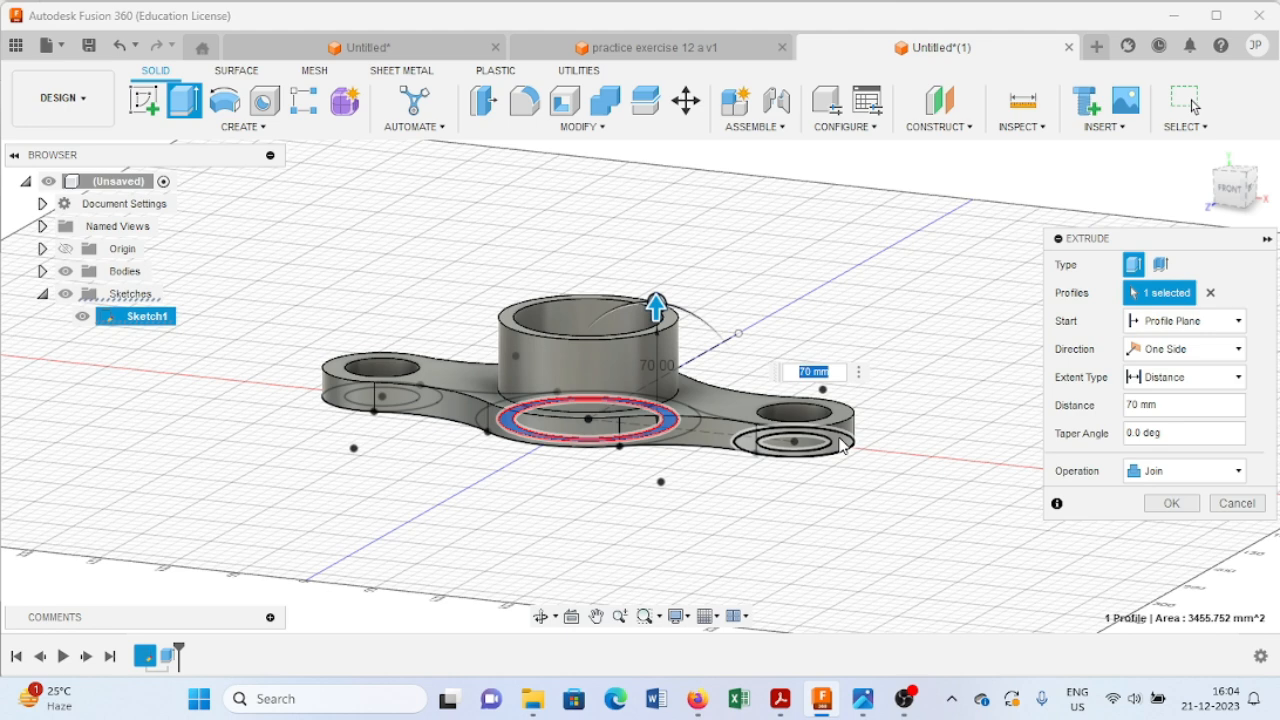
{"action": "left_click", "coordinate": [1186, 505]}
Extrude the two end rings between the Ø50 and Ø80 circles 40 mm upward and join them to the body.
{"action": "left_click", "coordinate": [190, 105]}
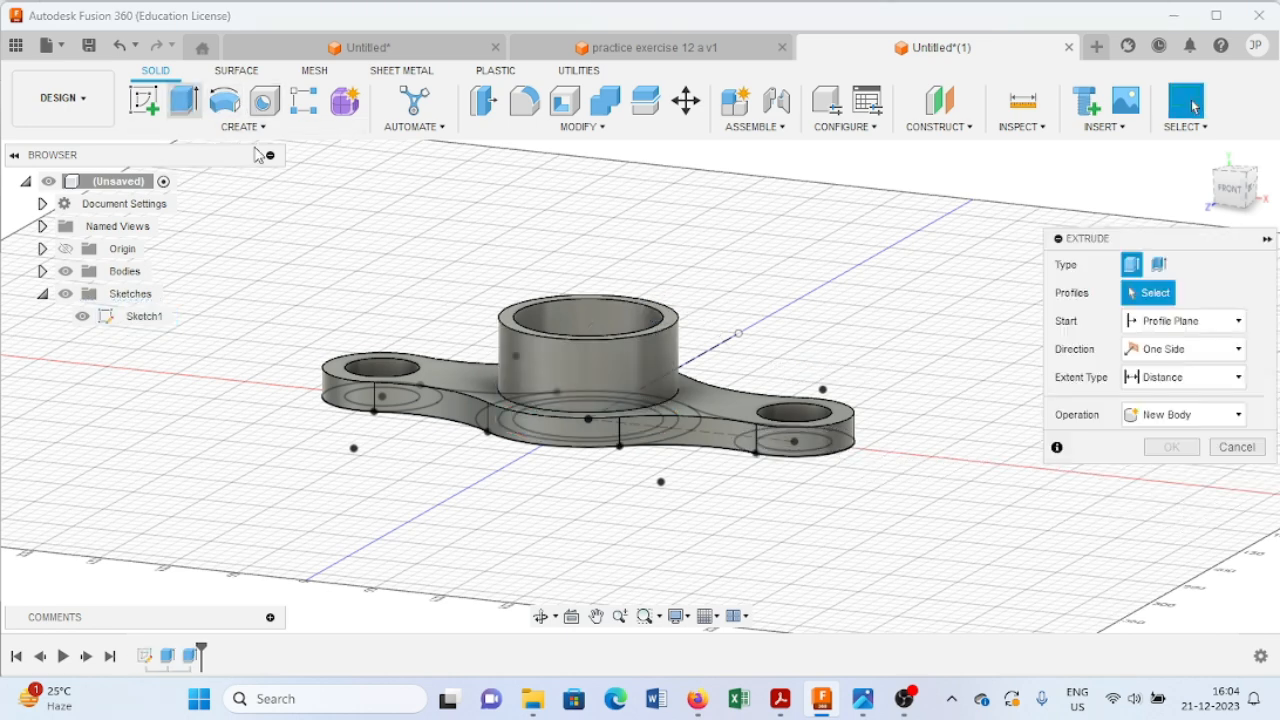
{"action": "left_click", "coordinate": [843, 450]}
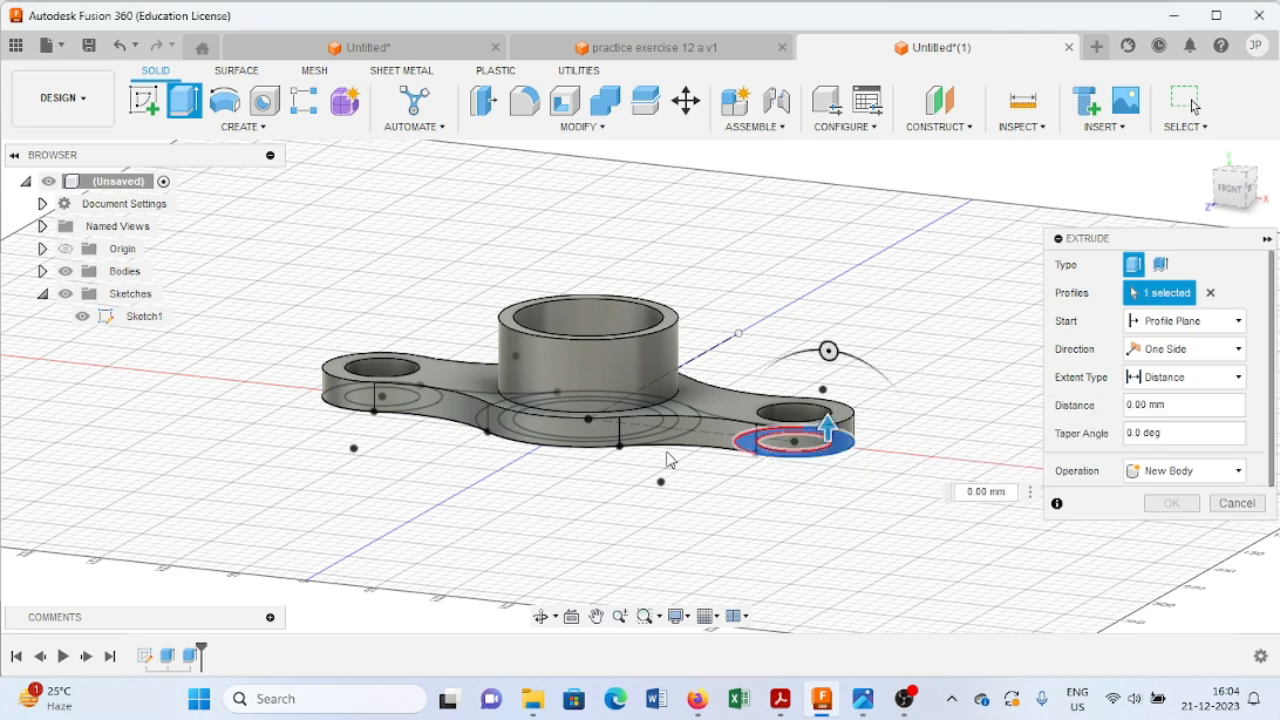
{"action": "left_click", "coordinate": [362, 404]}
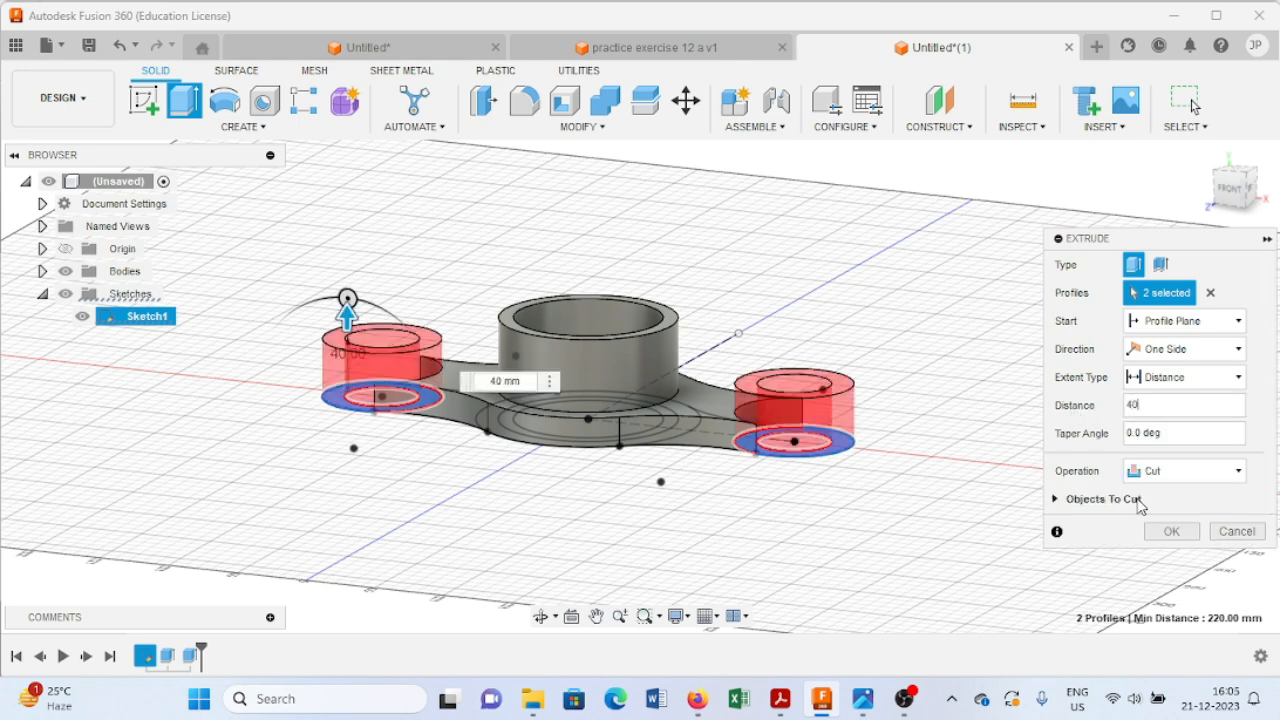
{"action": "left_click", "coordinate": [1228, 471]}
{"action": "left_click", "coordinate": [1160, 495]}
{"action": "middle_click_drag", "start_coordinate": [712, 517], "coordinate": [679, 488], "text": "shift"}
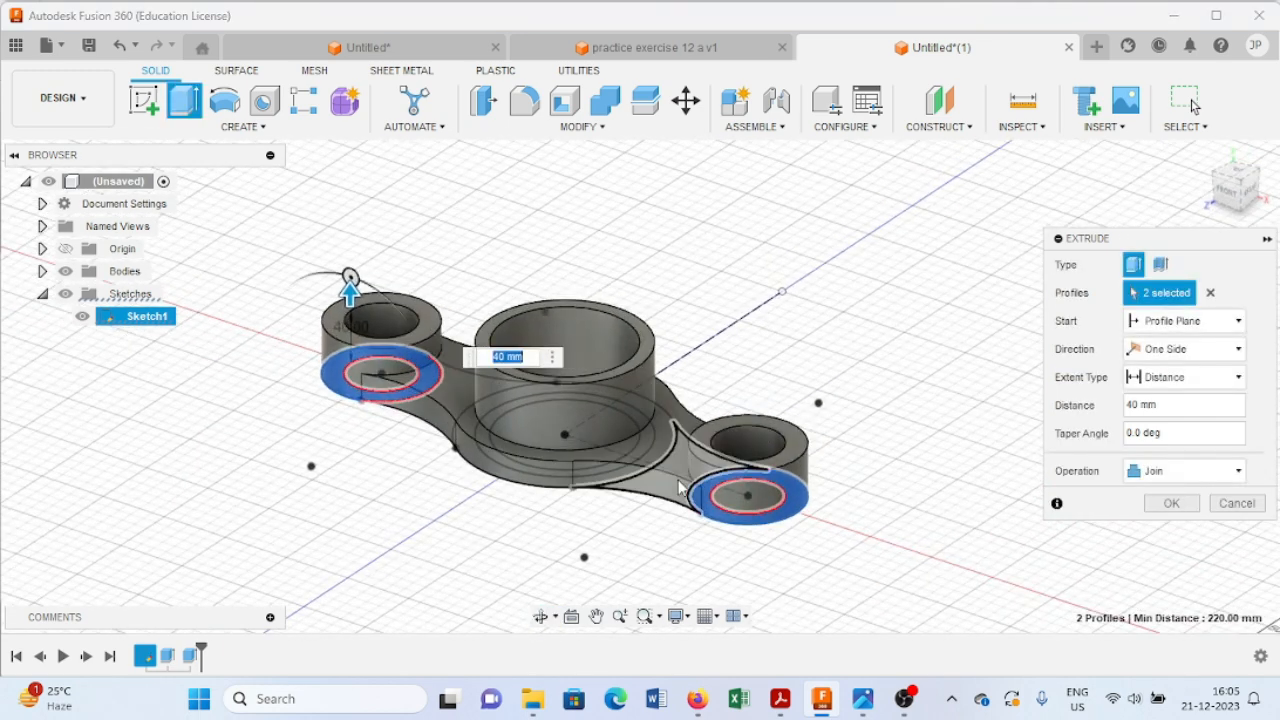
{"action": "left_click", "coordinate": [1186, 505]}
Hide Sketch1 so that only the solid link body is displayed.
{"action": "left_click", "coordinate": [145, 317]}
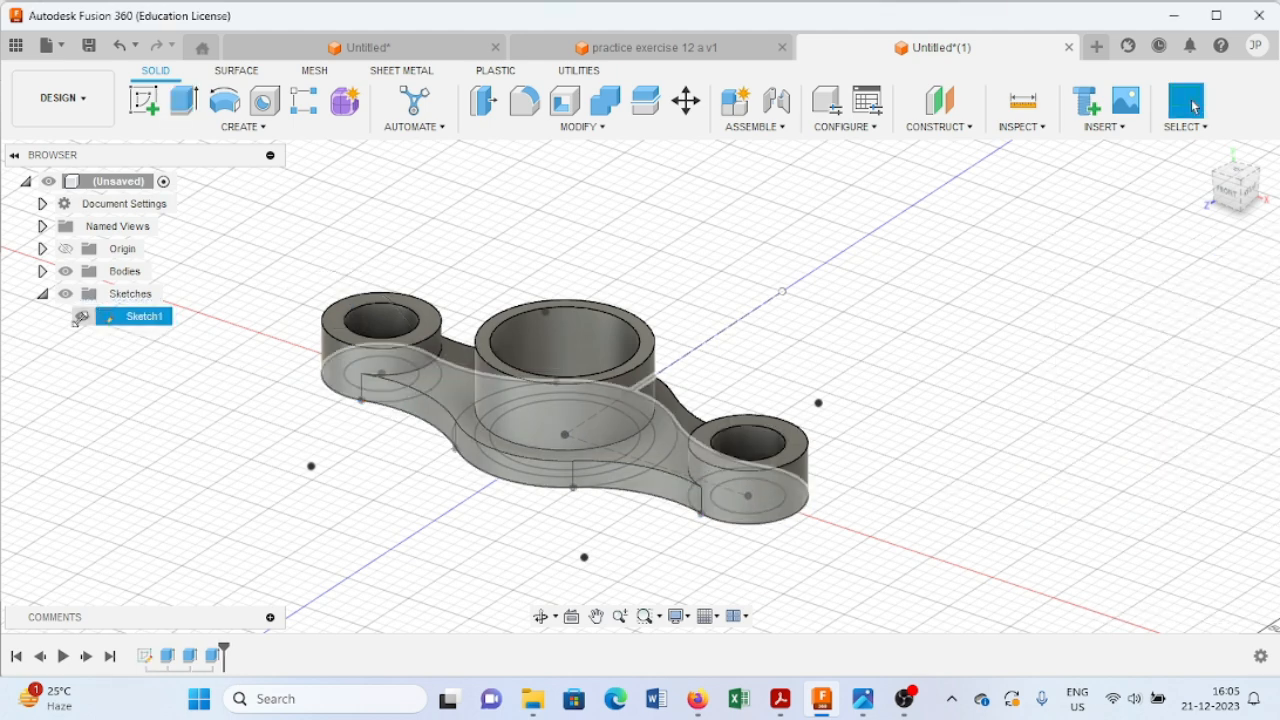
{"action": "left_click", "coordinate": [82, 316]}
{"action": "middle_click_drag", "start_coordinate": [841, 345], "coordinate": [864, 362], "text": "shift"}
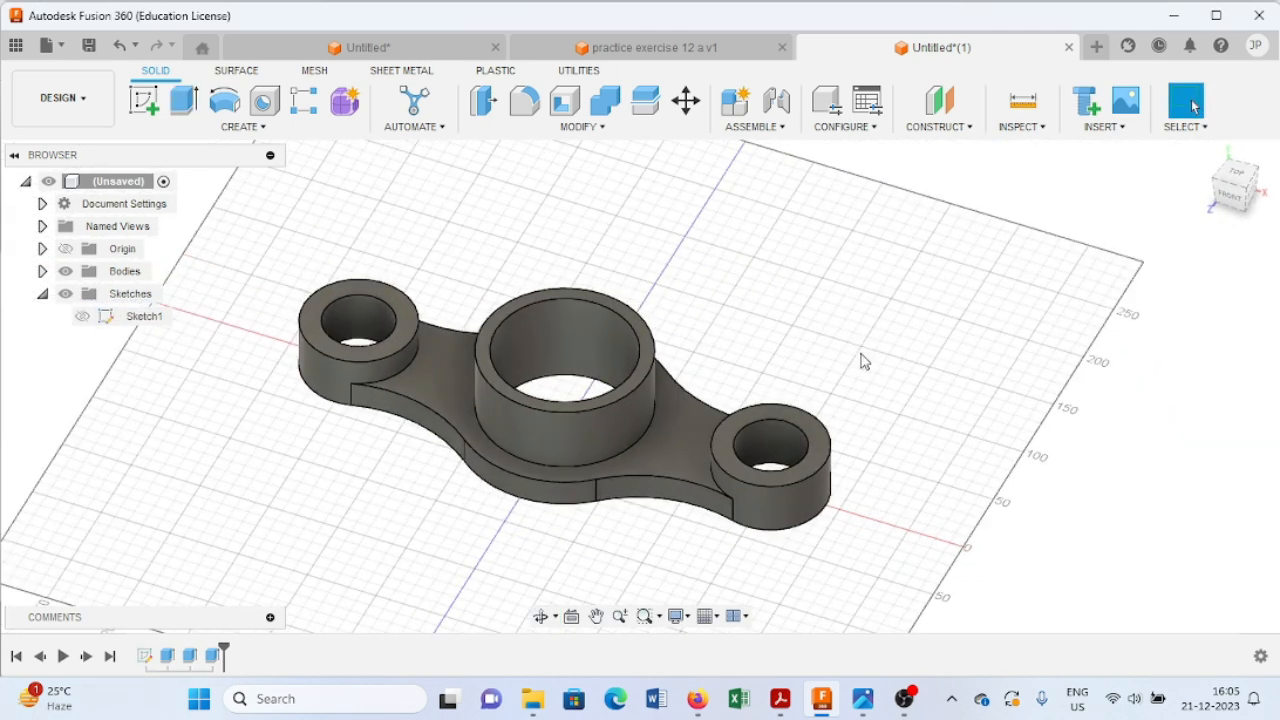
Apply the Paint - Enamel Glossy (Blue) appearance to the whole link body.
{"action": "left_click", "coordinate": [566, 134]}
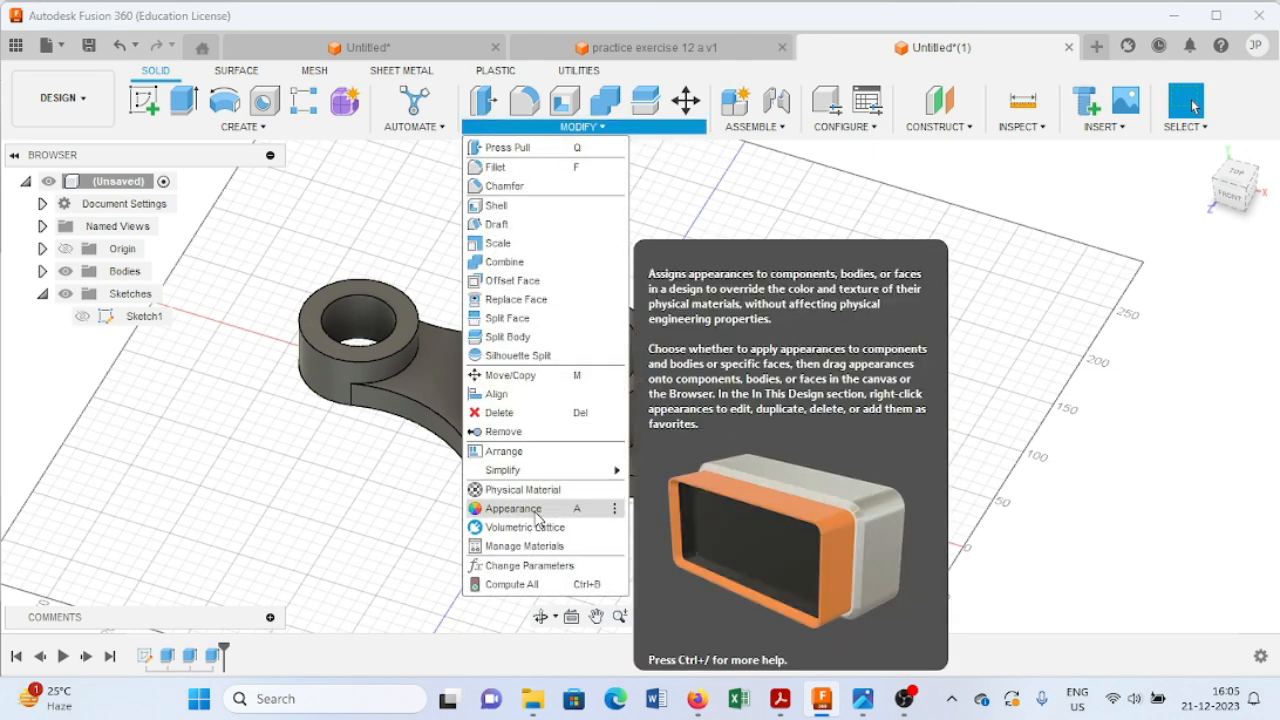
{"action": "left_click", "coordinate": [537, 510]}
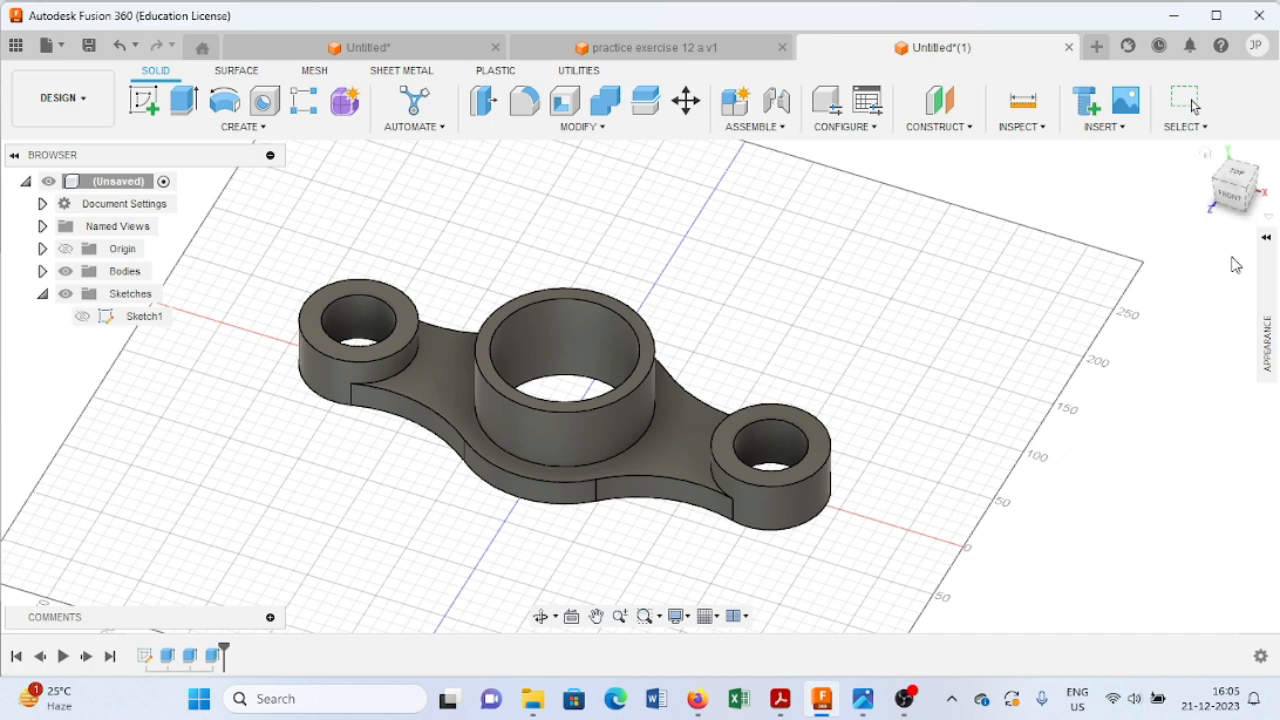
{"action": "left_click", "coordinate": [1266, 240]}
{"action": "scroll", "coordinate": [1077, 431], "scroll_direction": "down", "scroll_amount": 5}
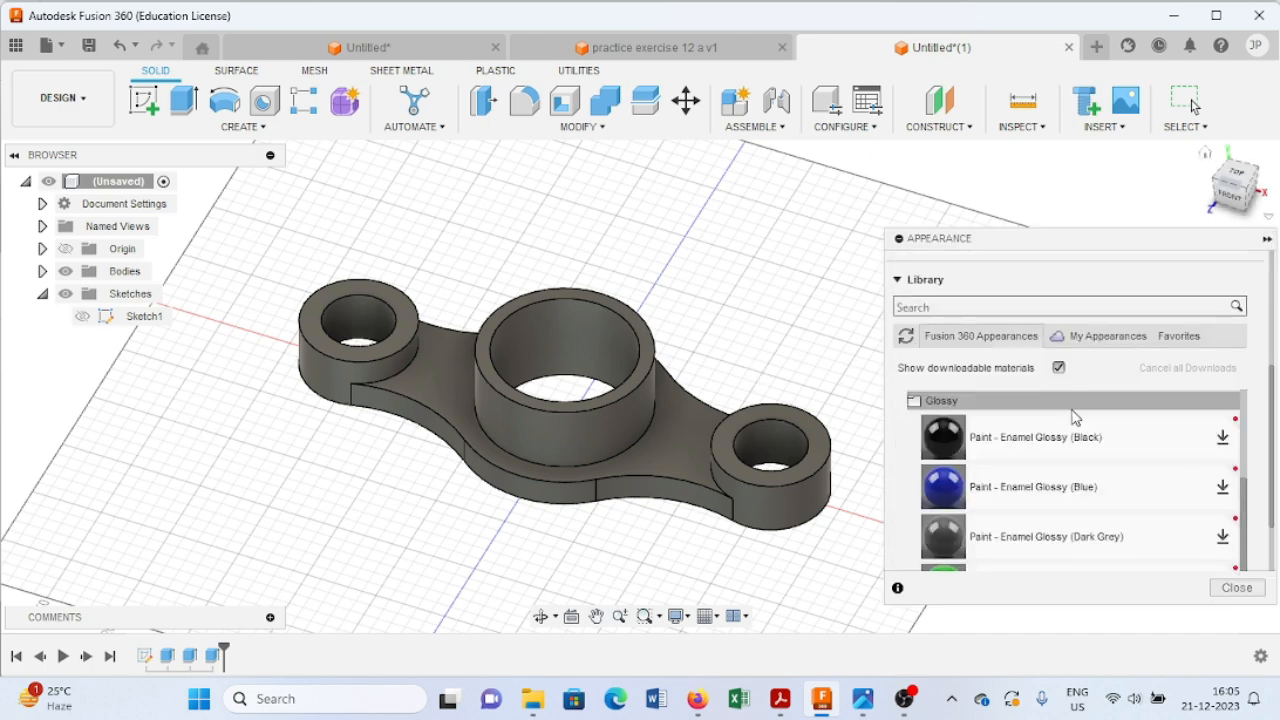
{"action": "left_click_drag", "start_coordinate": [975, 489], "coordinate": [690, 460]}
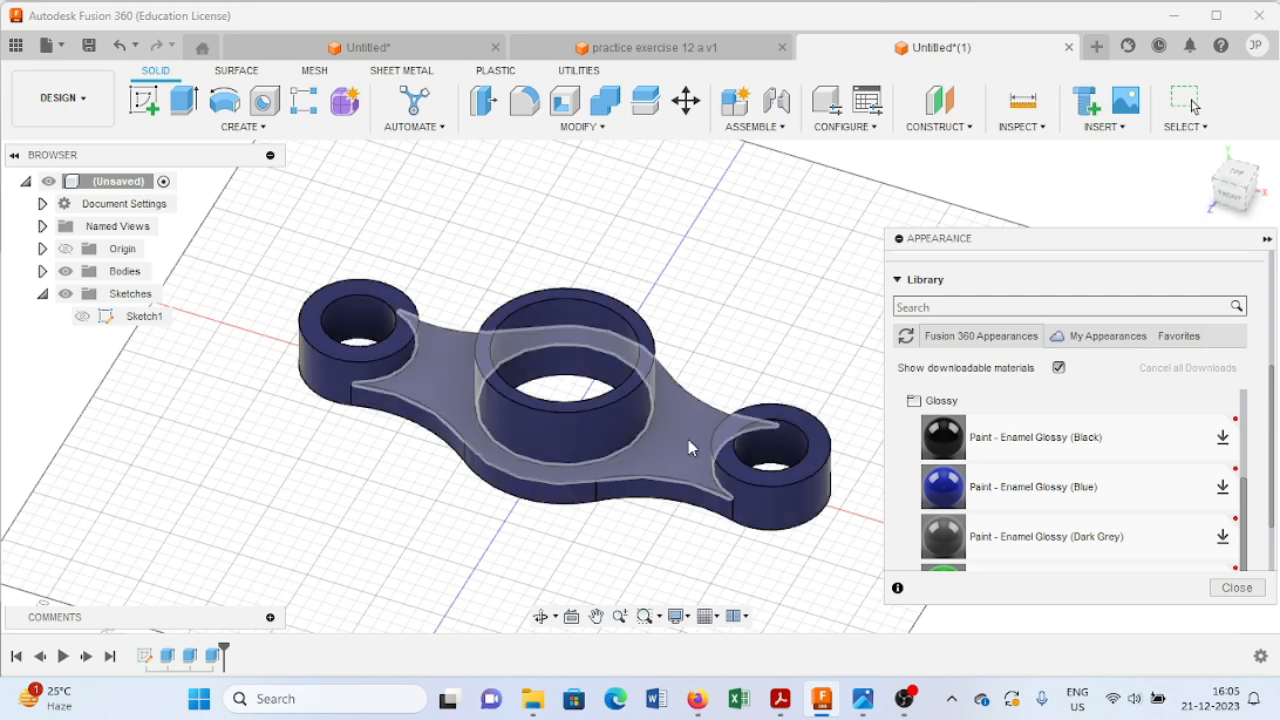
Change the link body's appearance to Paint - Enamel Glossy (Green) and compare the part with the reference drawing.
{"action": "scroll", "coordinate": [986, 535], "scroll_direction": "down", "scroll_amount": 3}
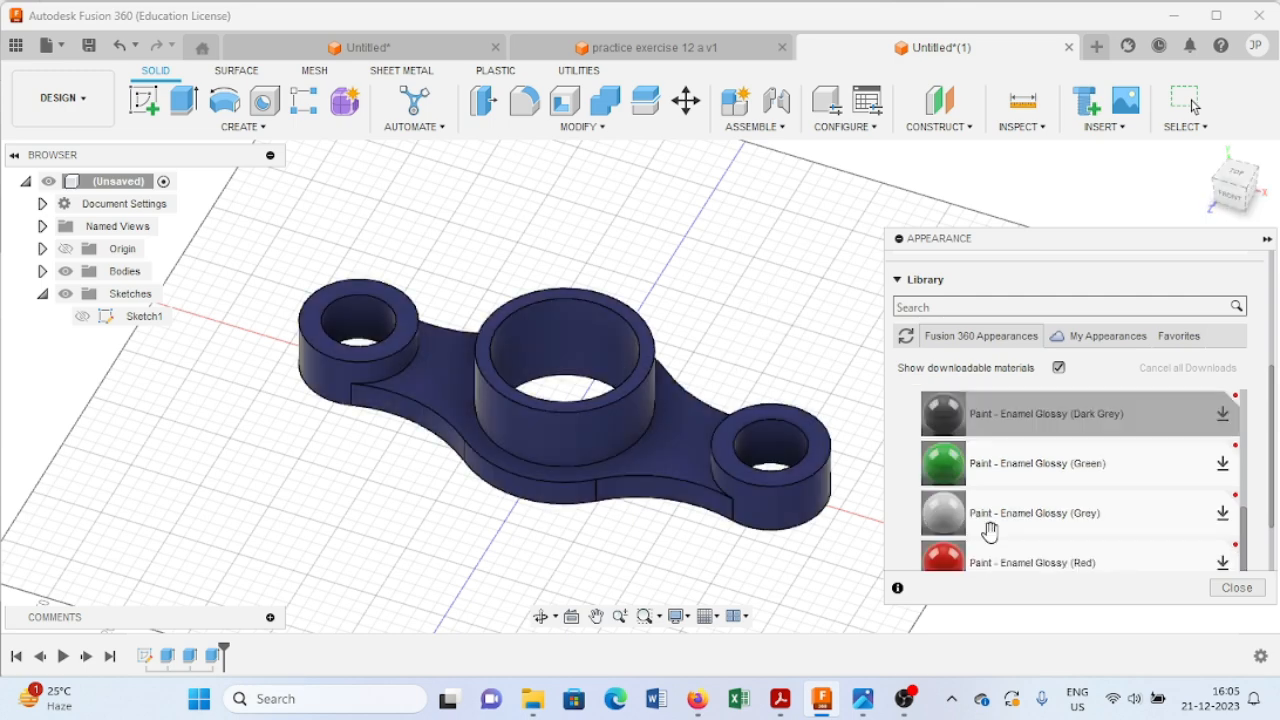
{"action": "left_click_drag", "start_coordinate": [995, 465], "coordinate": [758, 468]}
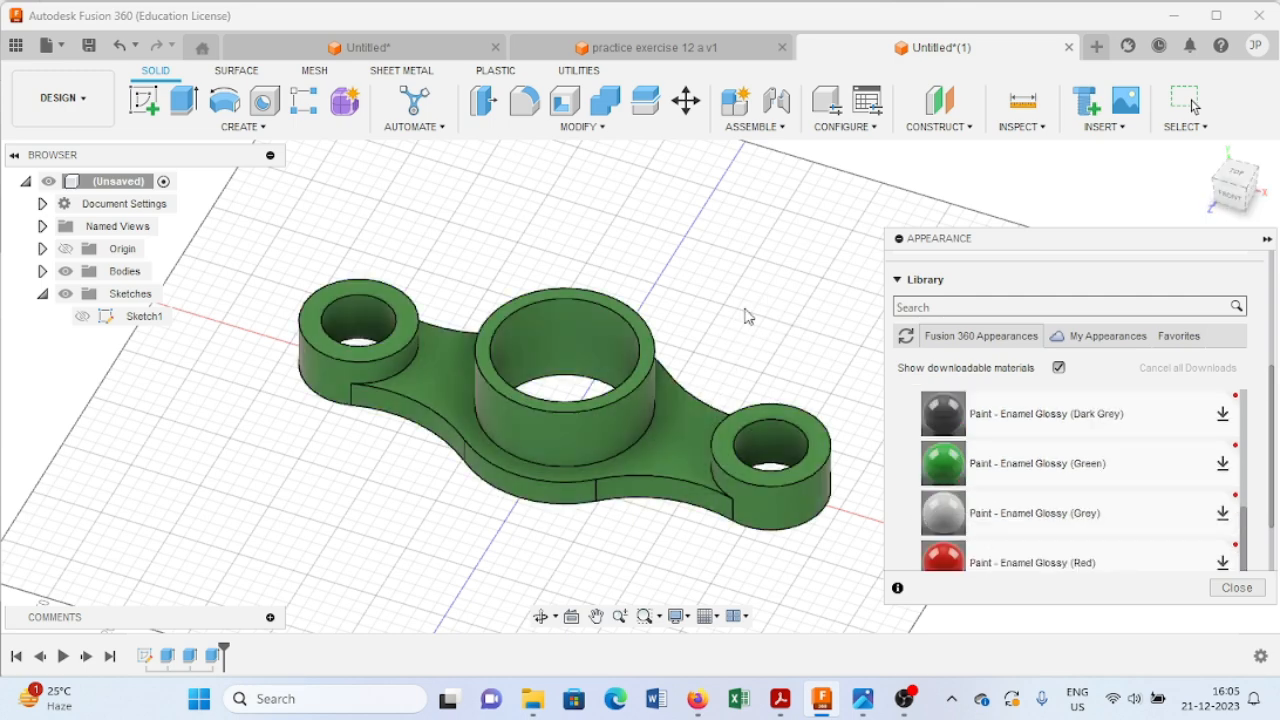
{"action": "left_click", "coordinate": [878, 700]}
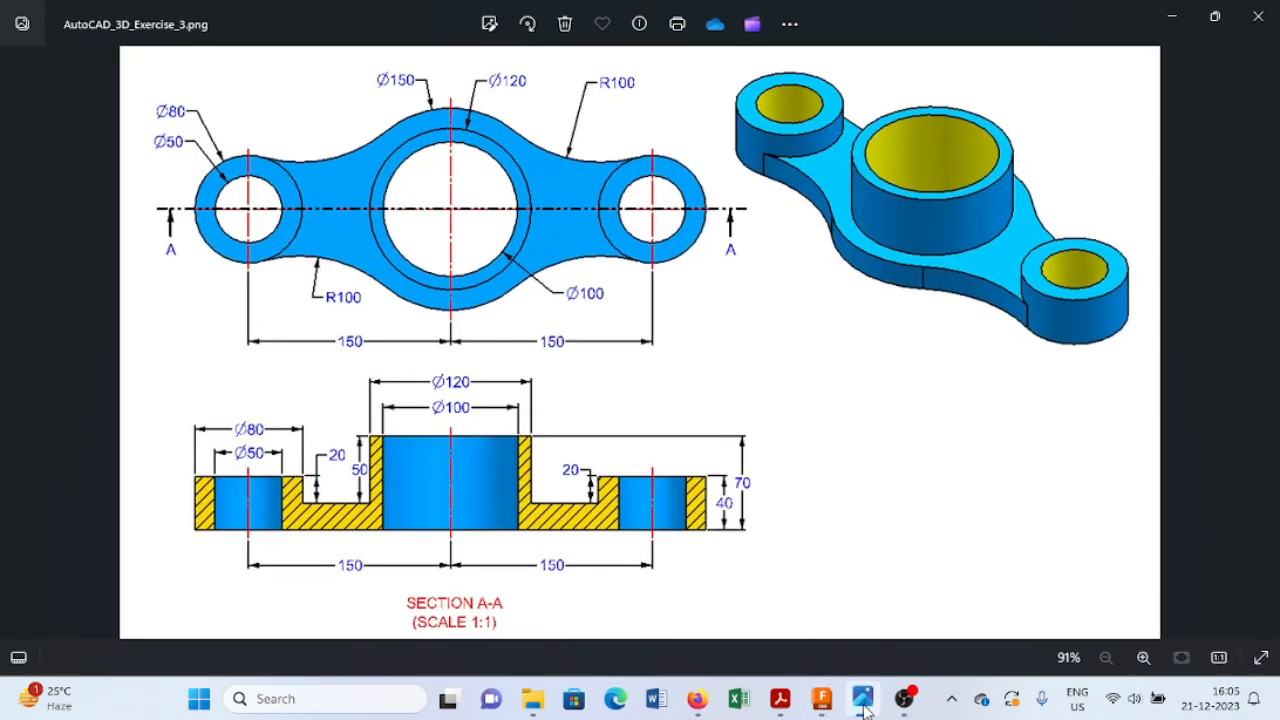